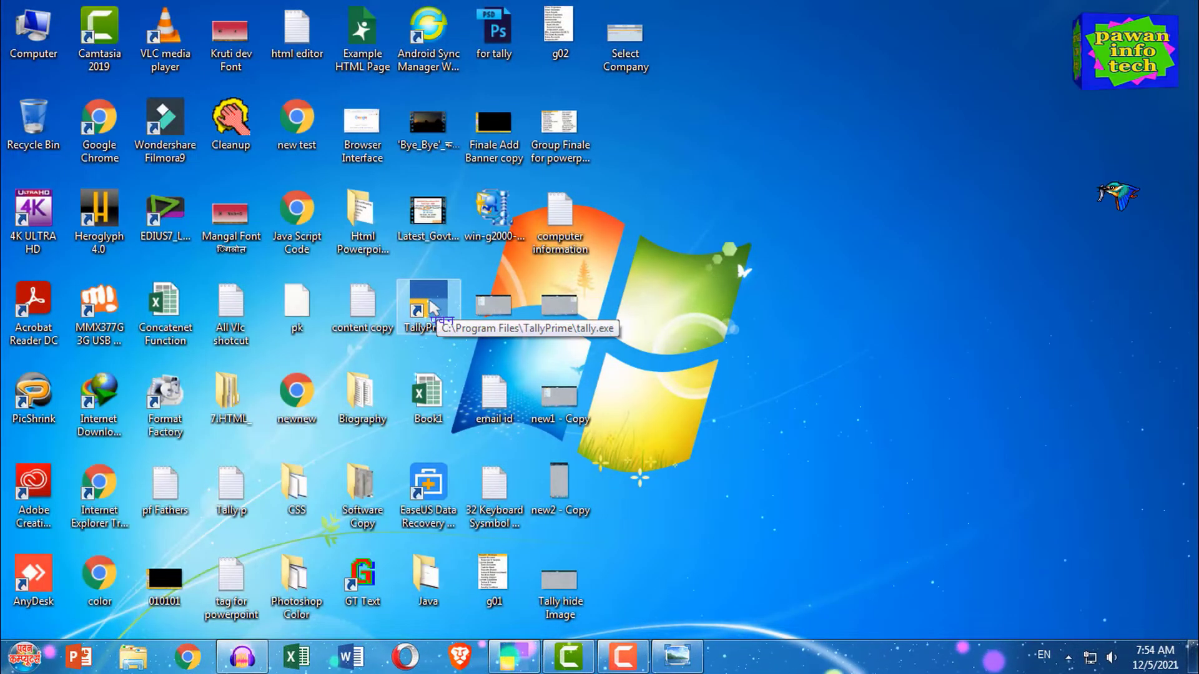
- Launch TallyPrime and continue in Educational Mode to the Gateway of Tally
double_click(430, 306)
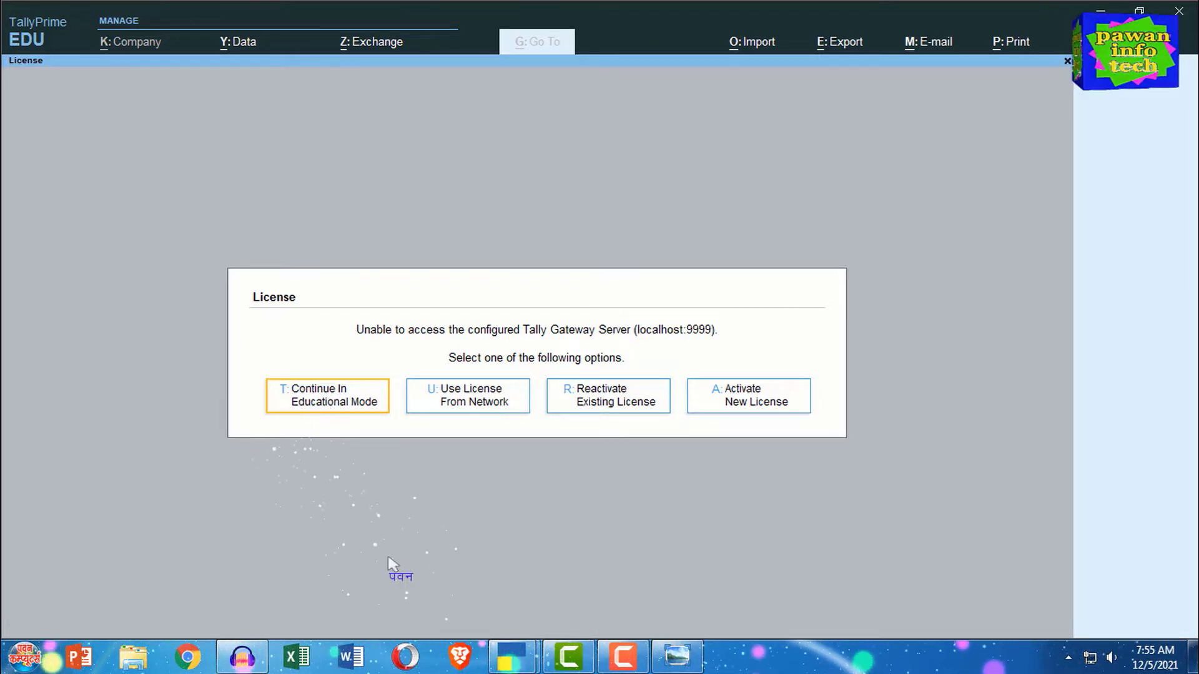
left_click(326, 403)
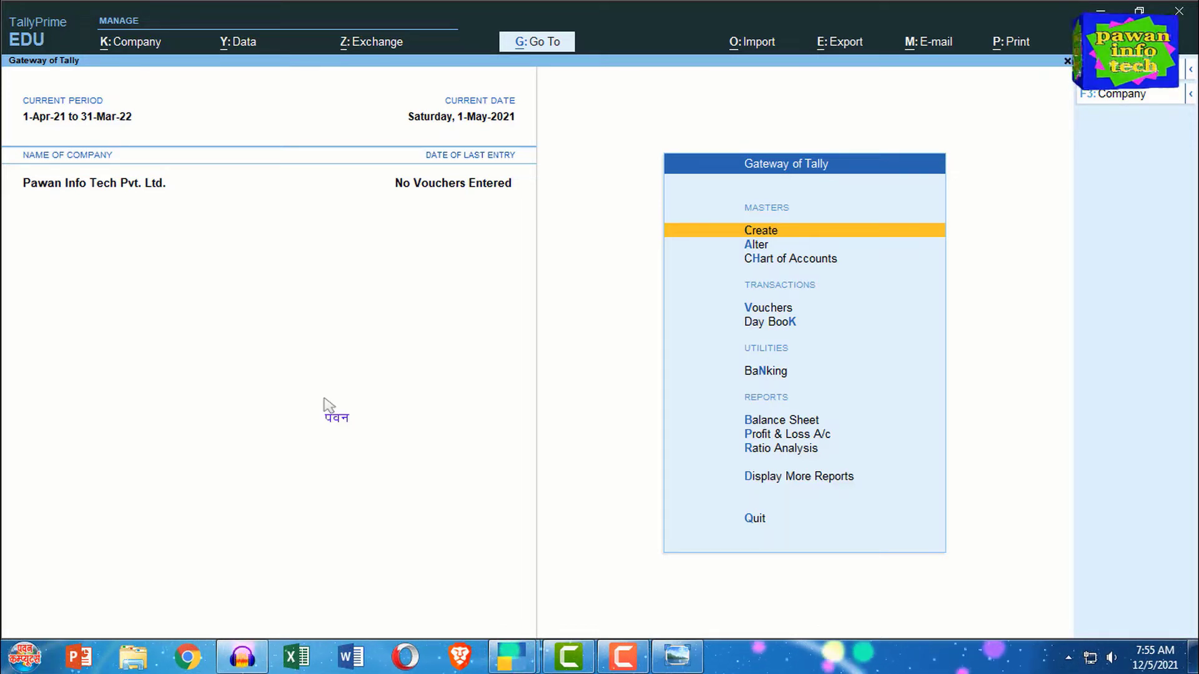
- Show the Select Company screenshot in Windows Photo Viewer from the taskbar
left_click(675, 657)
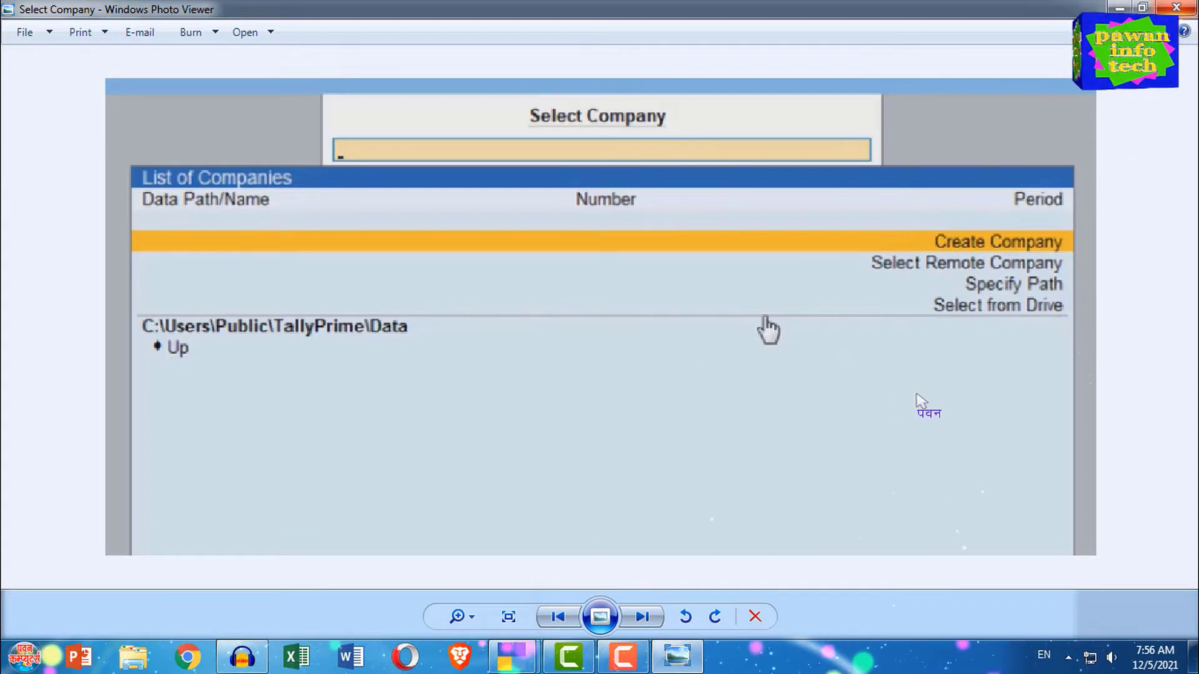
- Close the Select Company screenshot in Windows Photo Viewer
left_click(1175, 8)
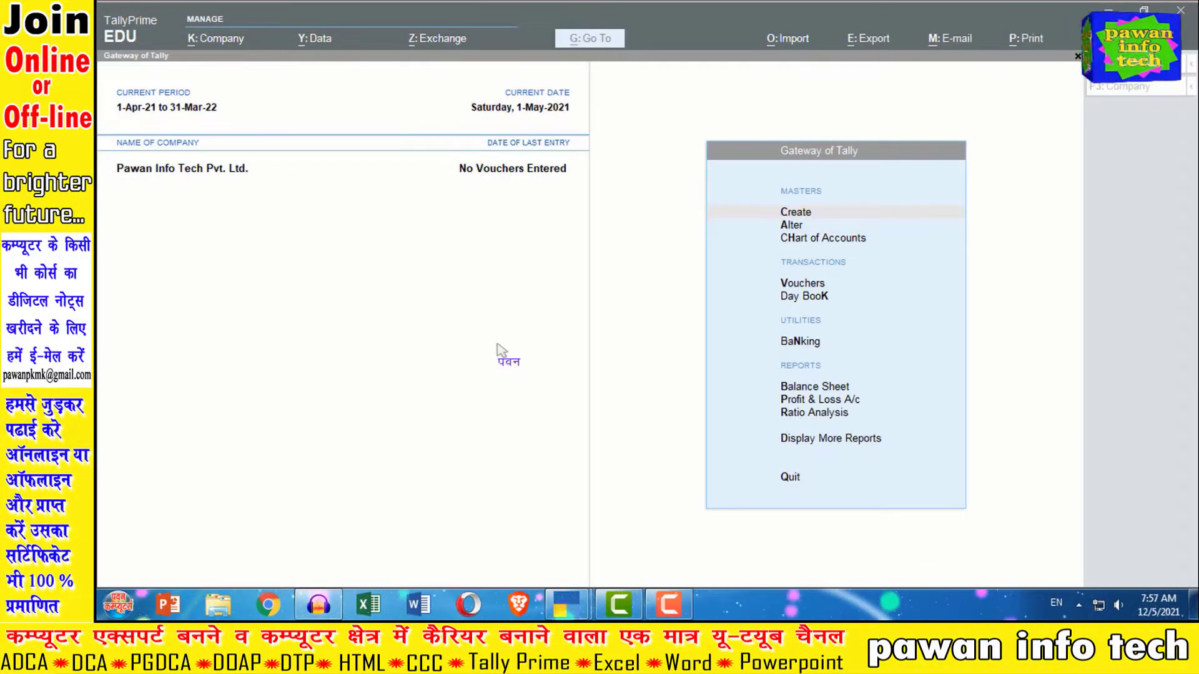
- Activate the TallyPrime window showing the Gateway of Tally for 1-Apr-21 to 31-Mar-22
left_click(492, 346)
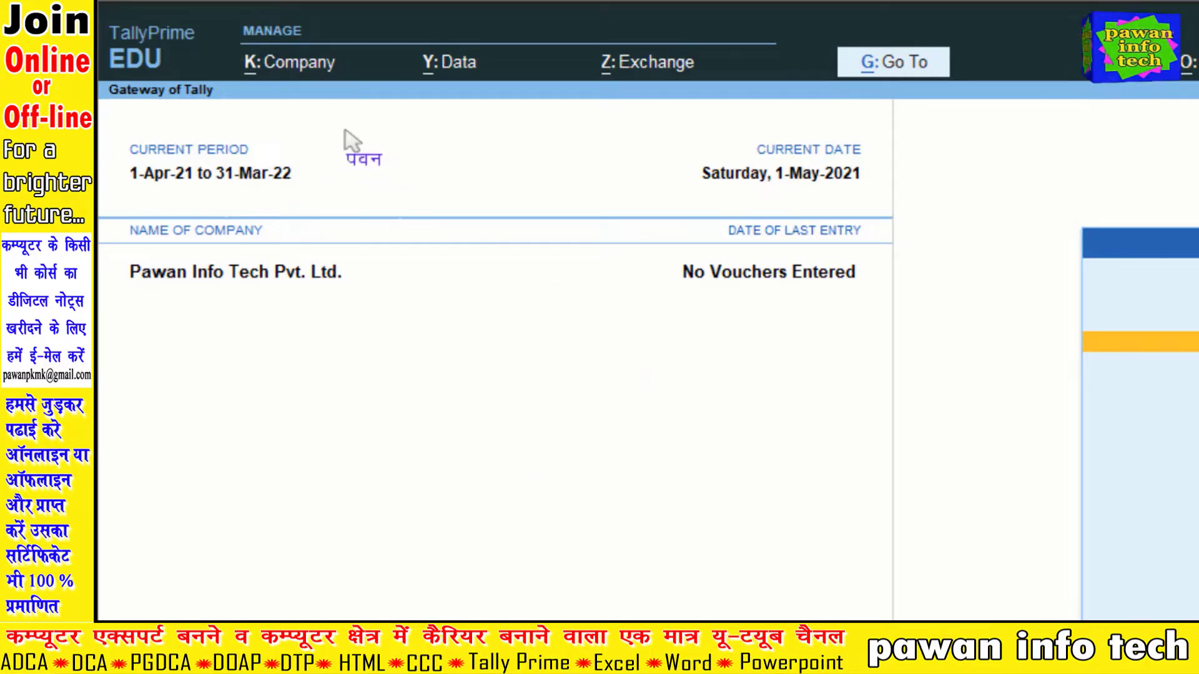
left_click(284, 75)
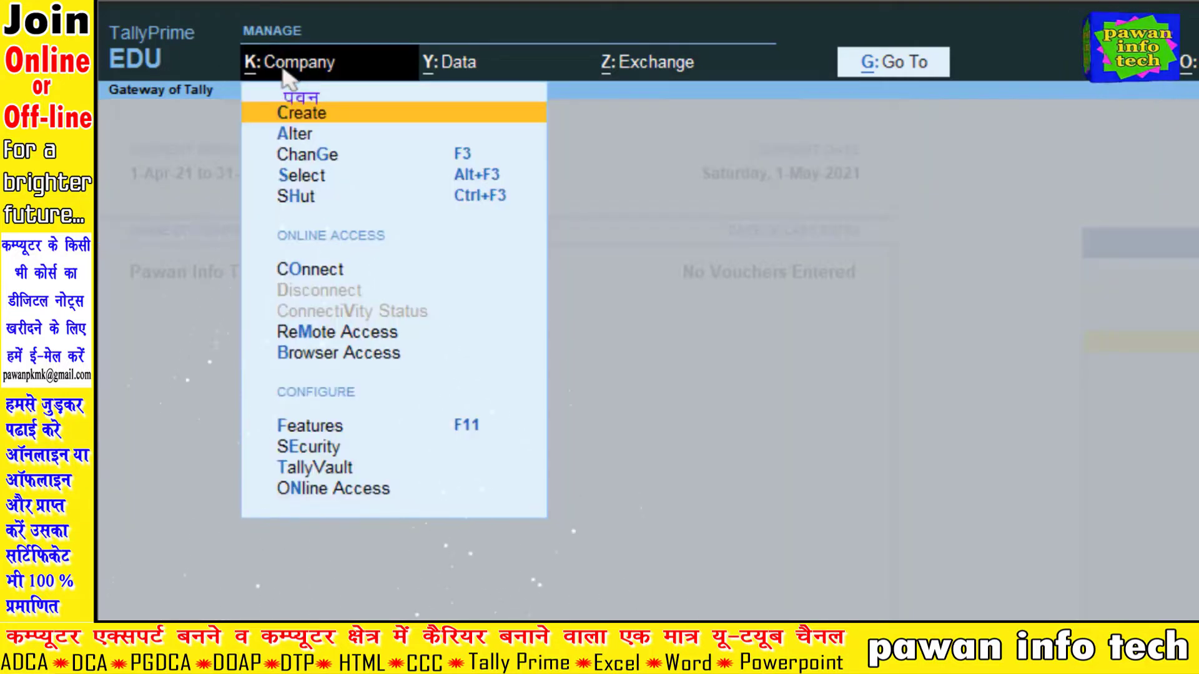
left_click(284, 74)
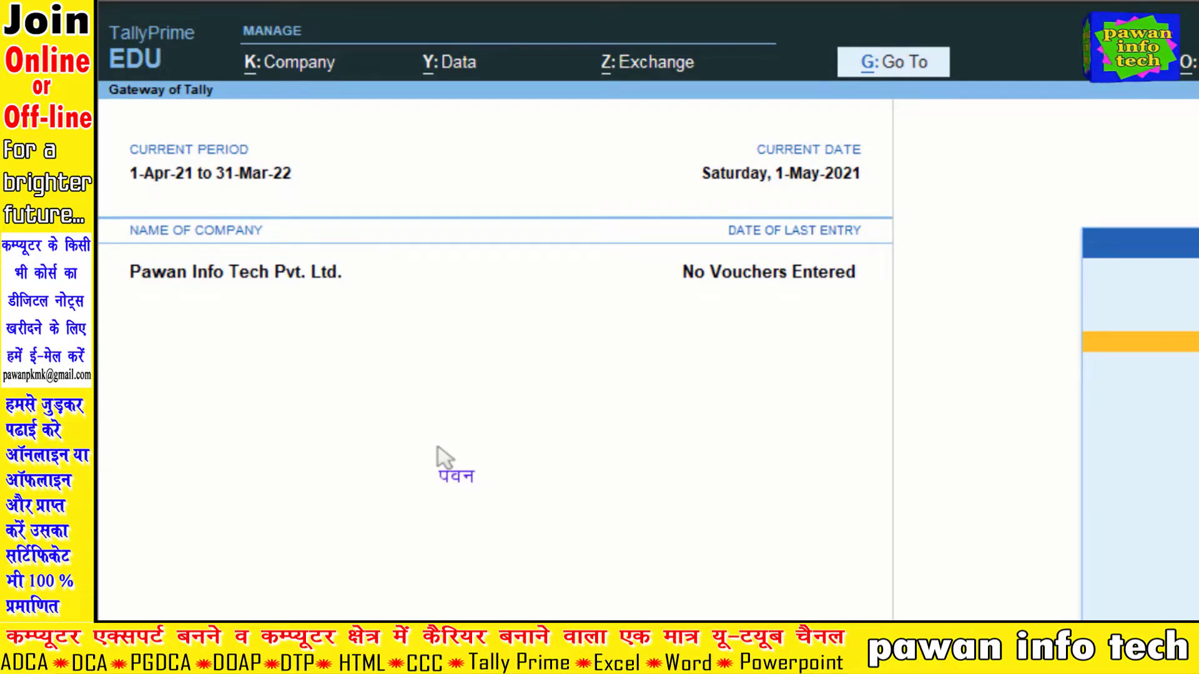
key("alt+k")
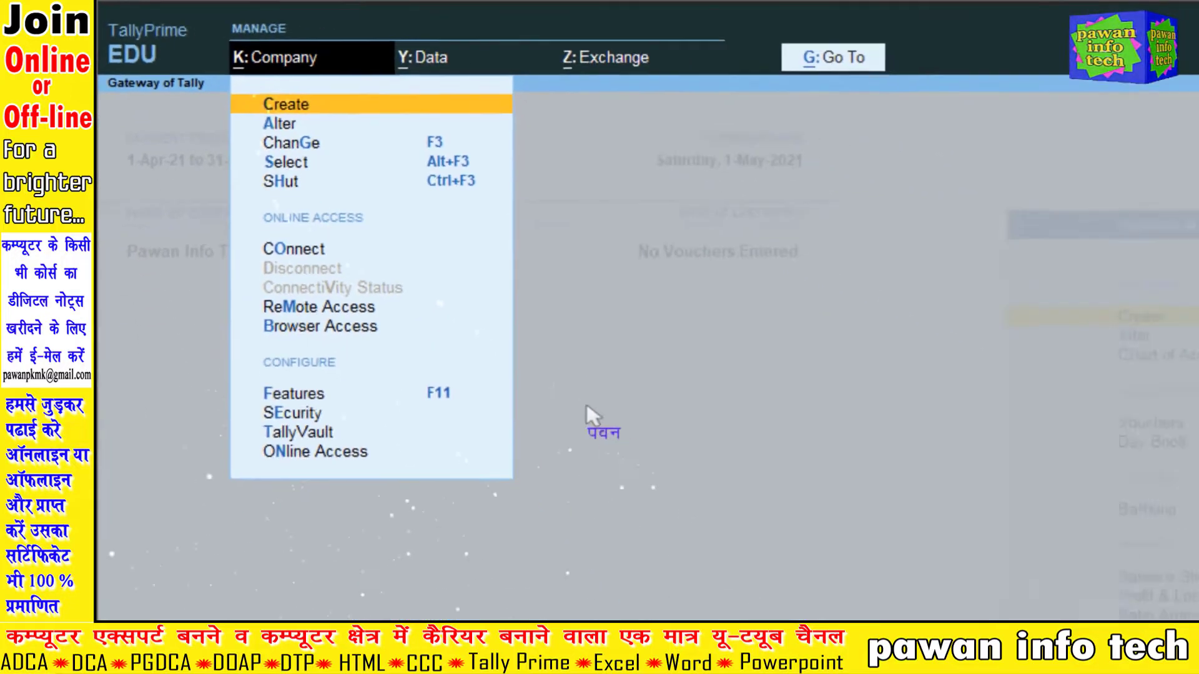
key("Escape")
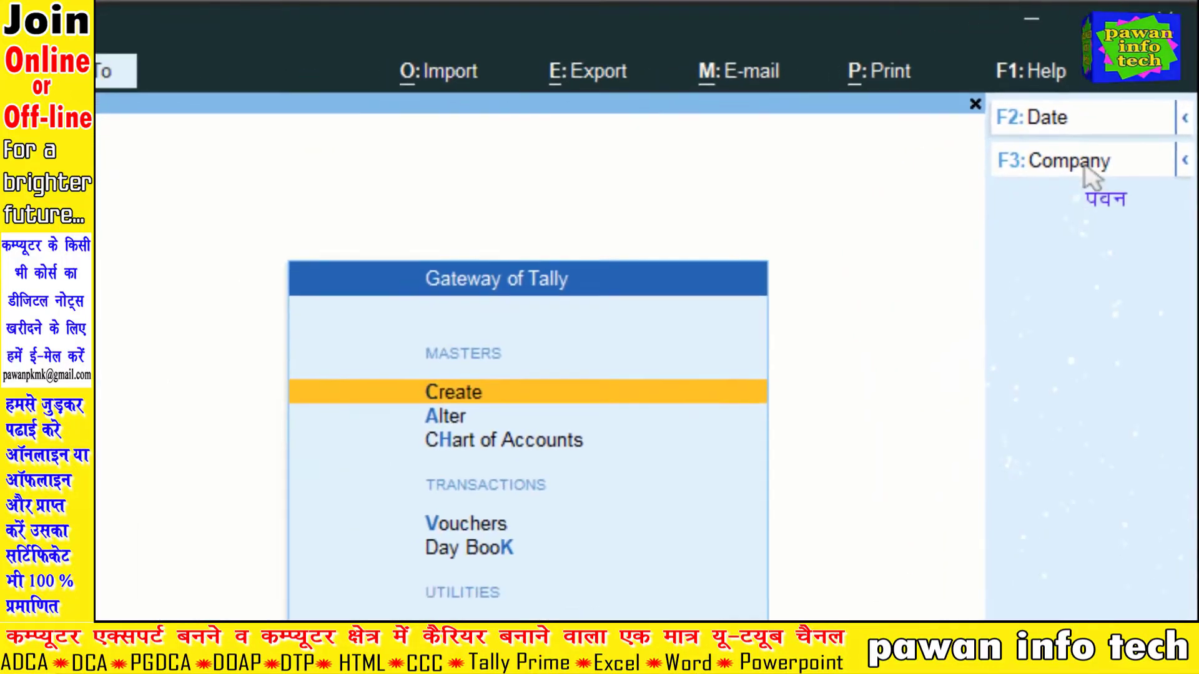
- Open the Change Company list, then close it, keeping Pawan Info Tech Pvt. Ltd. loaded
left_click(1085, 168)
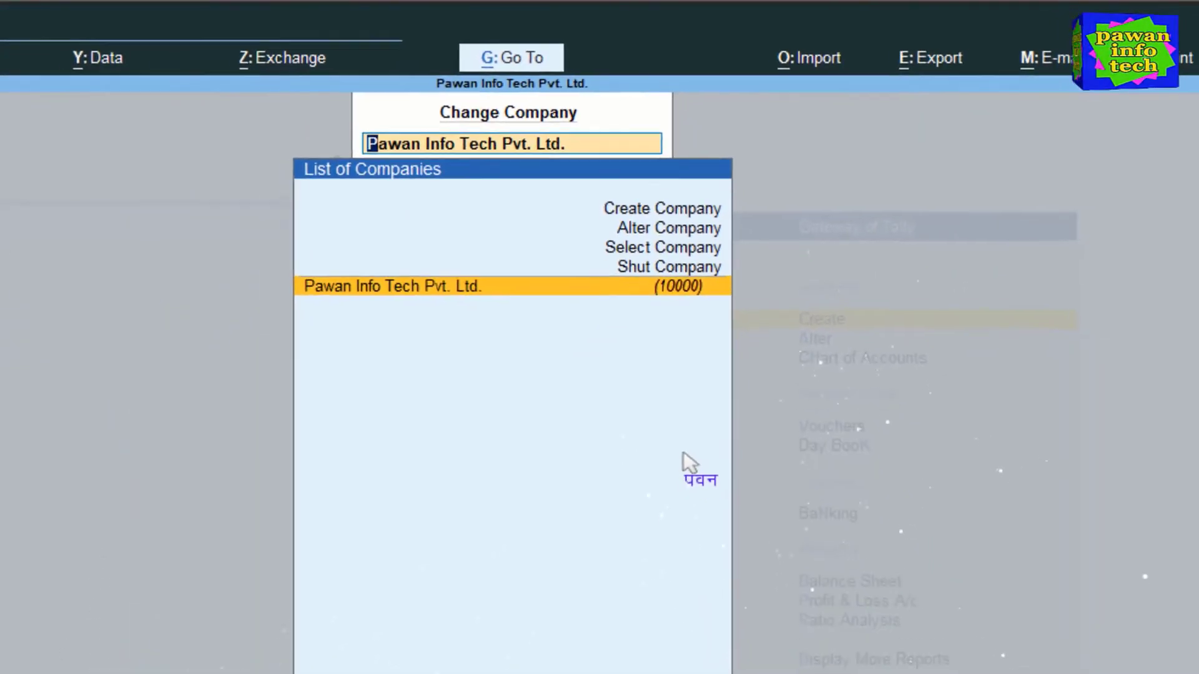
key("Return")
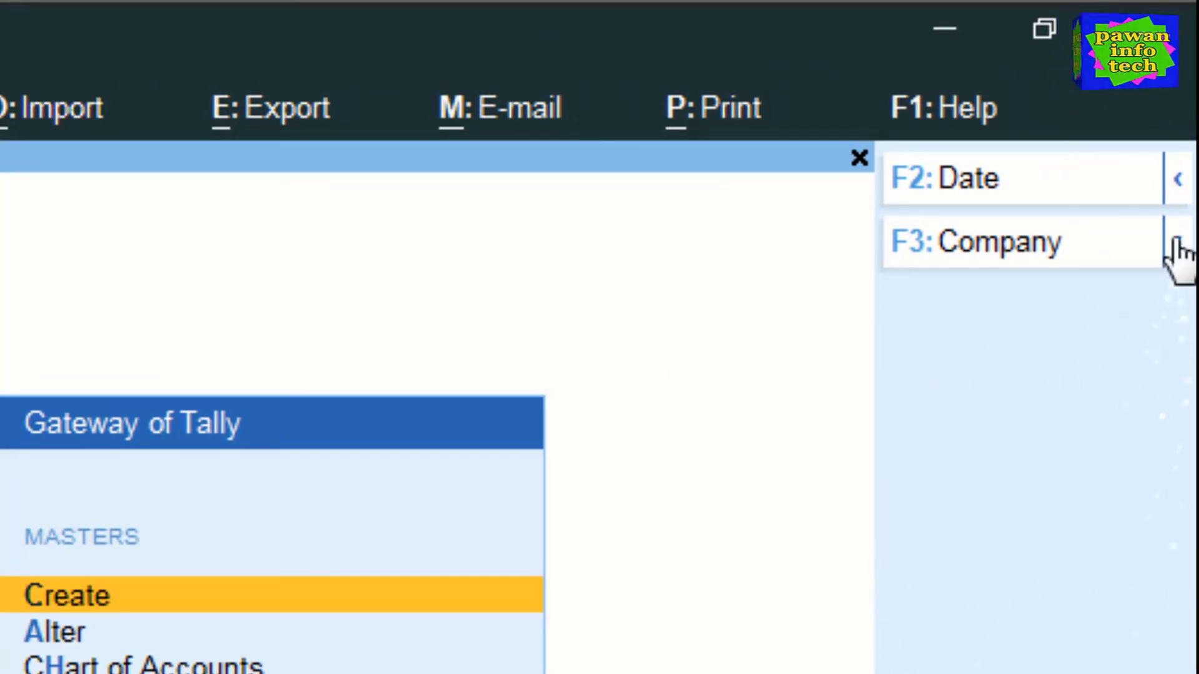
- Expand F3: Company to reveal Company, Select Company and Shut Company
left_click(1178, 245)
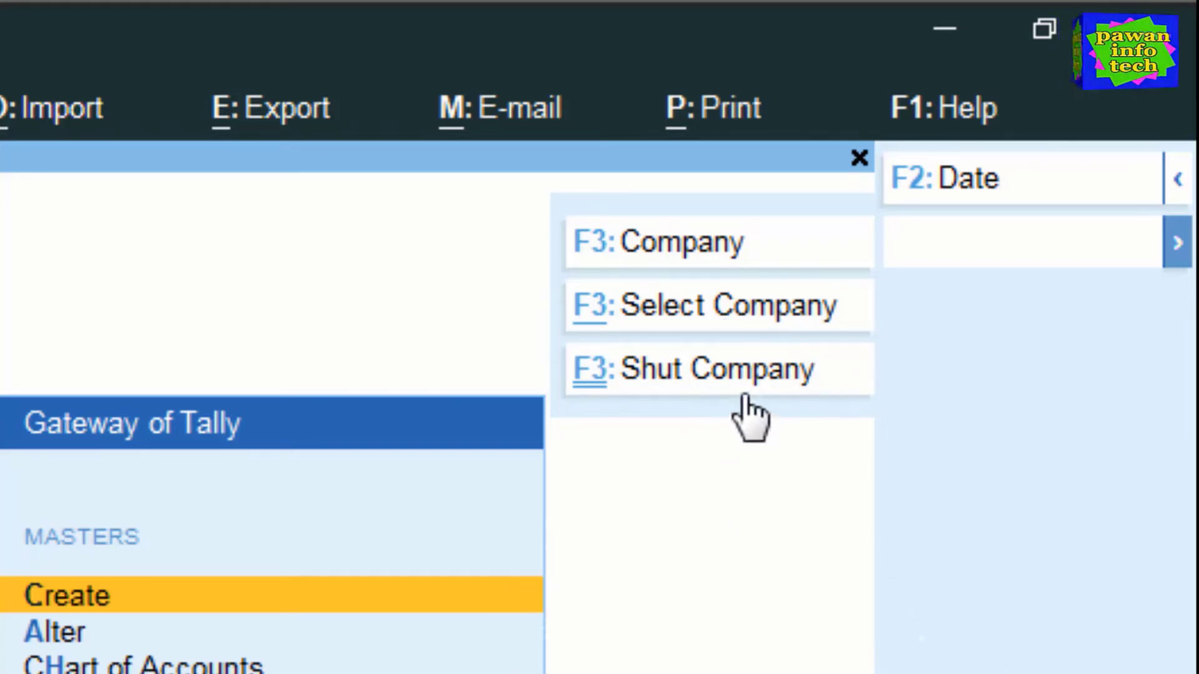
- Select Pawan Info Tech Pvt. Ltd. from the List of Companies
left_click(711, 320)
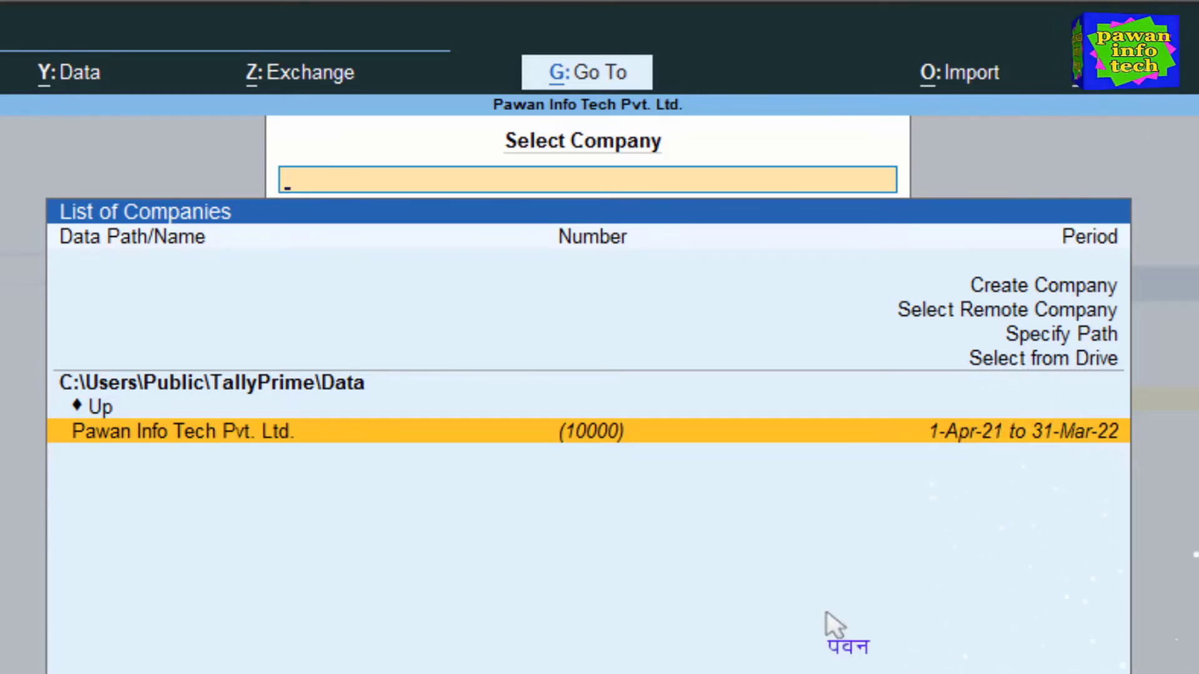
key("Return")
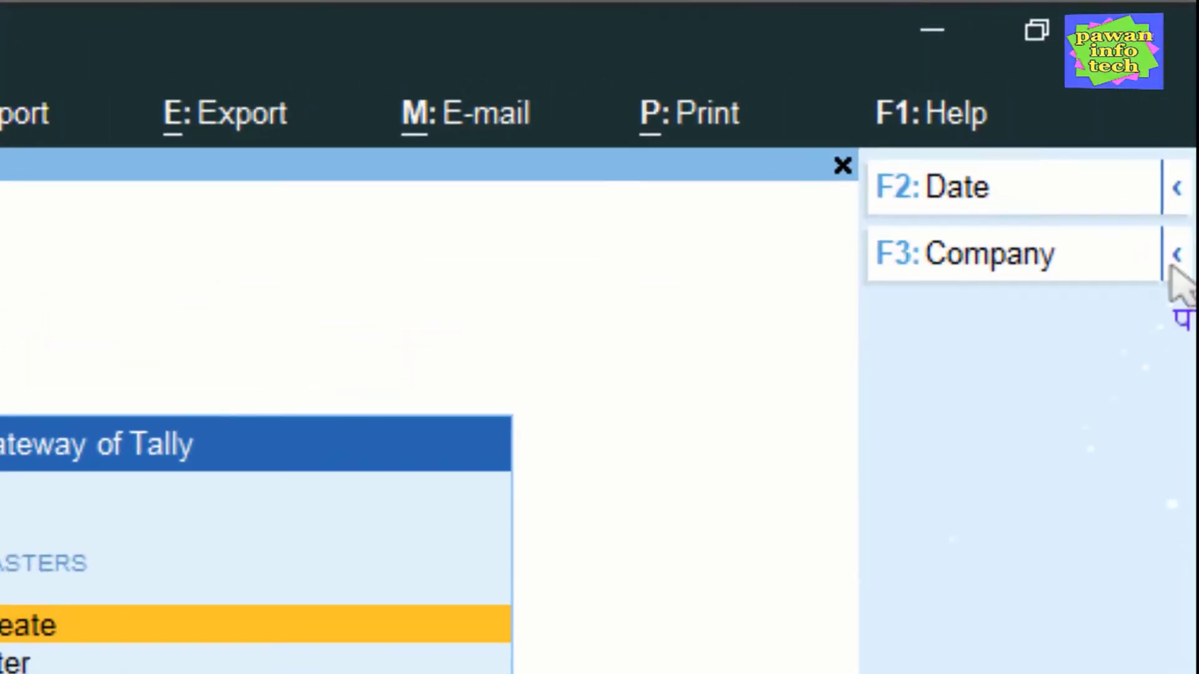
- Choose F3: Shut Company, listing Pawan Info Tech Pvt. Ltd. (10000) for closing
left_click(1176, 256)
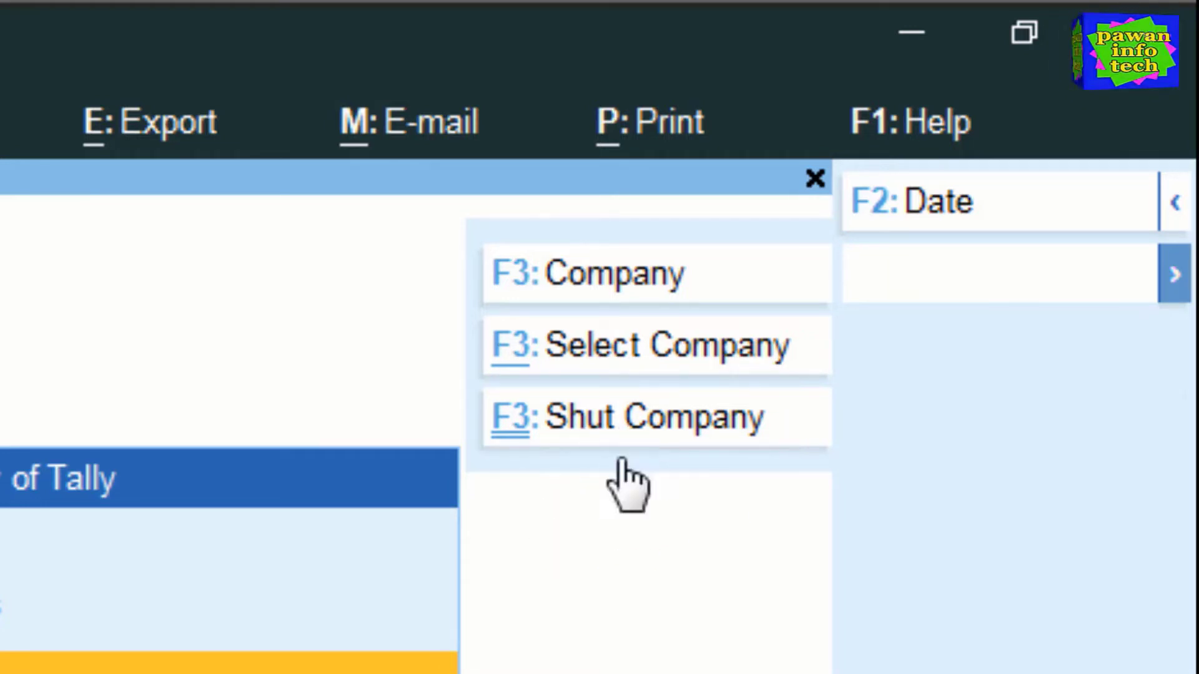
left_click(632, 437)
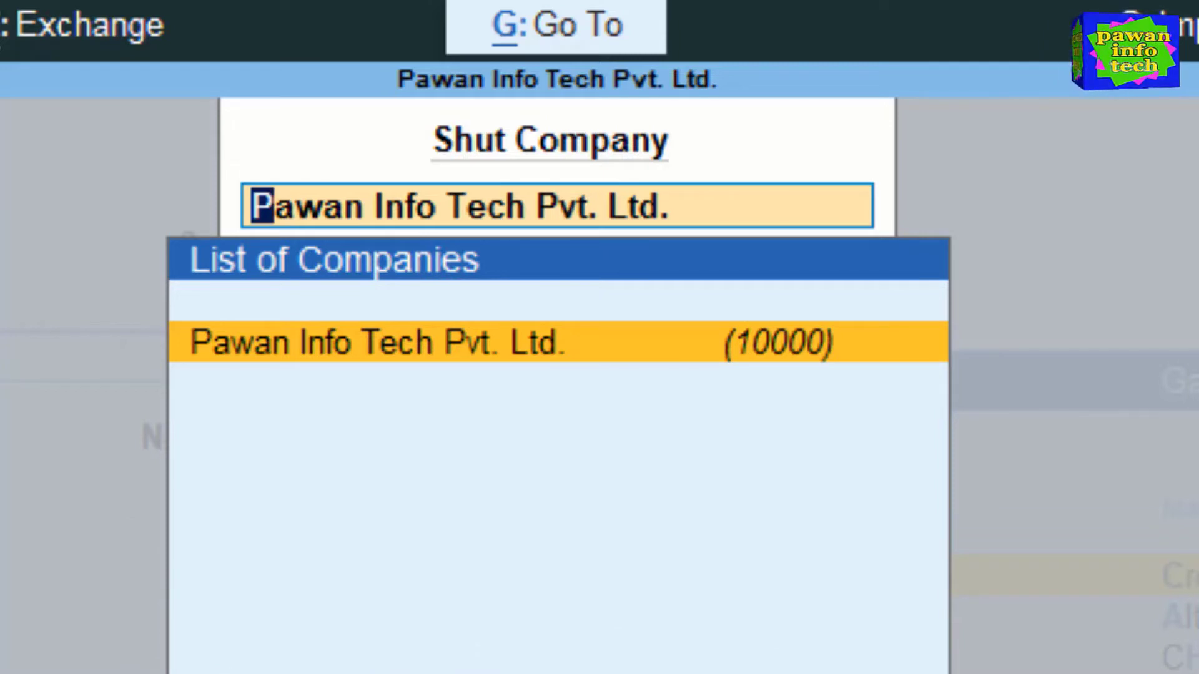
- Close and reopen the Shut Company list, then cancel back to the Gateway of Tally
key("Return")
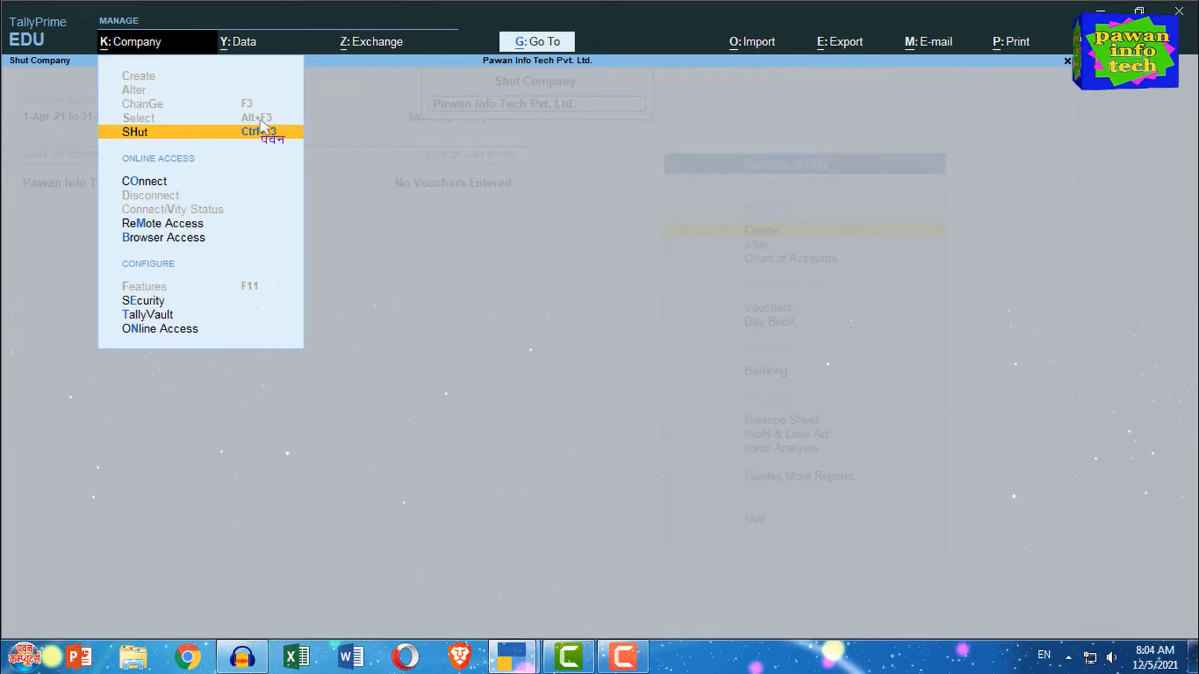
key("Return")
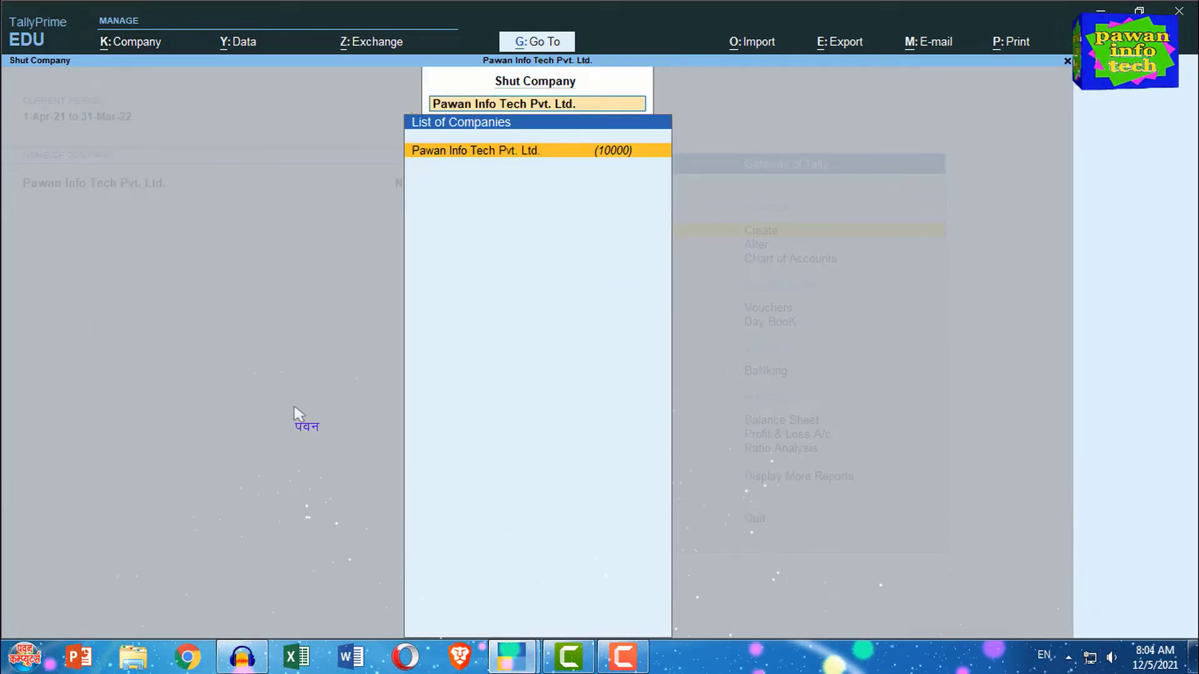
key("Escape")
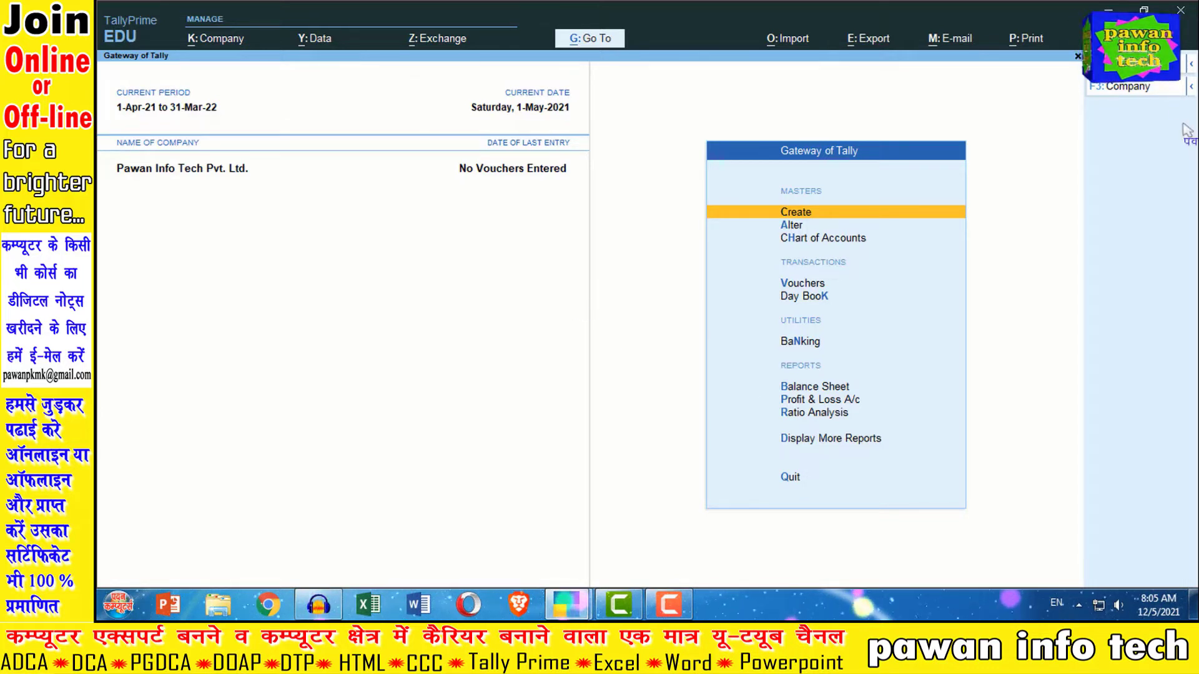
- Reopen Shut Company via K: Company > SHut, listing Pawan Info Tech Pvt. Ltd. (10000)
left_click(1191, 89)
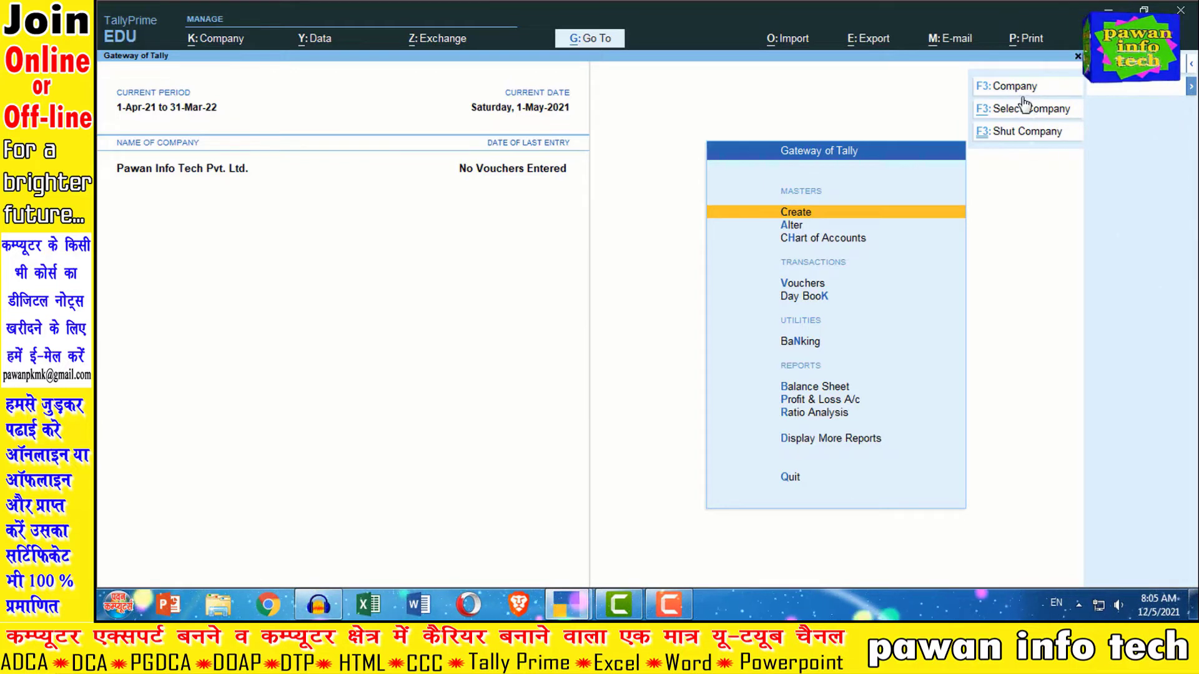
left_click(1027, 213)
left_click(212, 40)
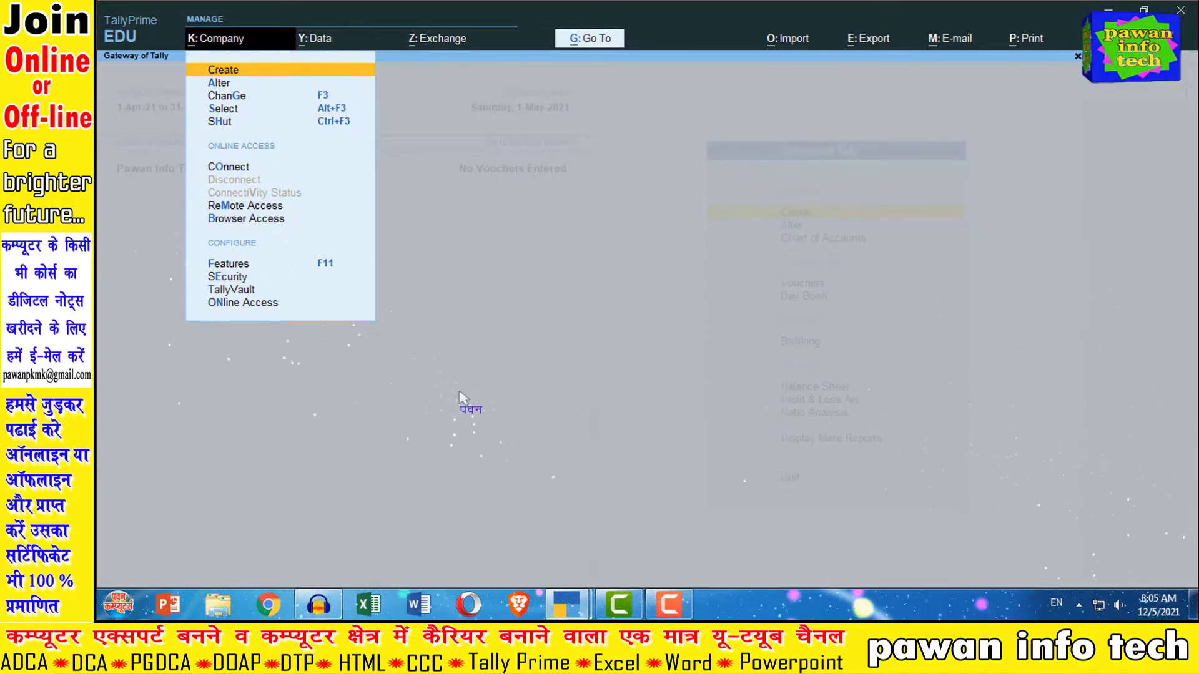
key("Escape")
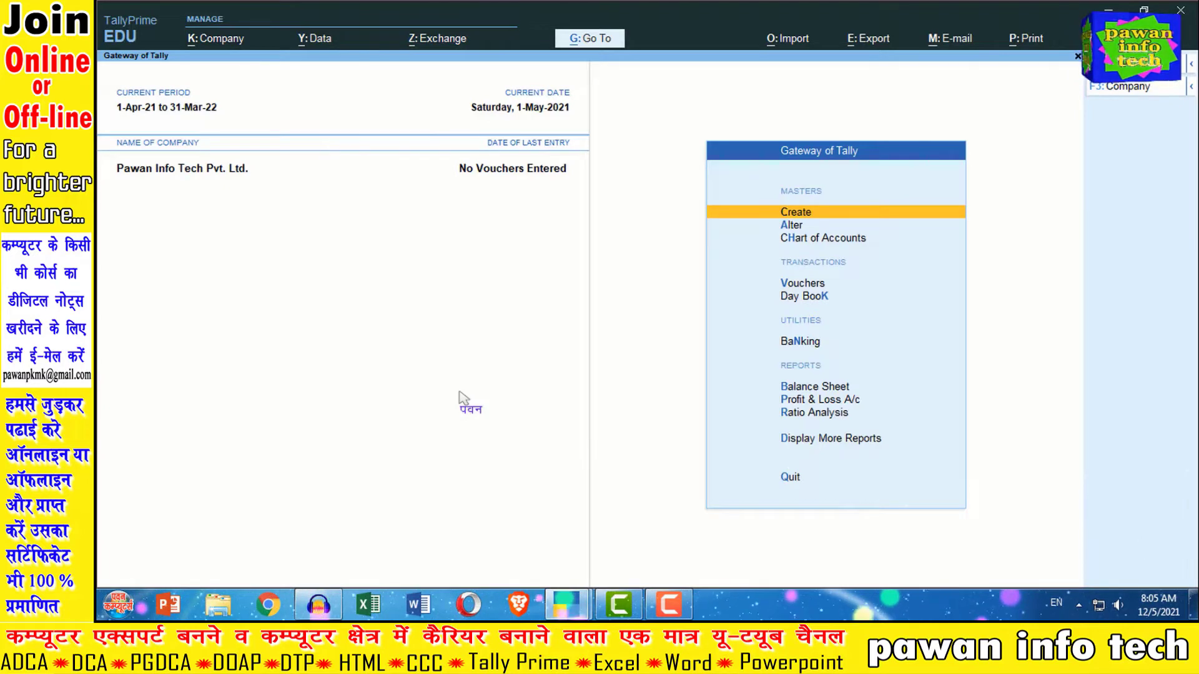
left_click(214, 44)
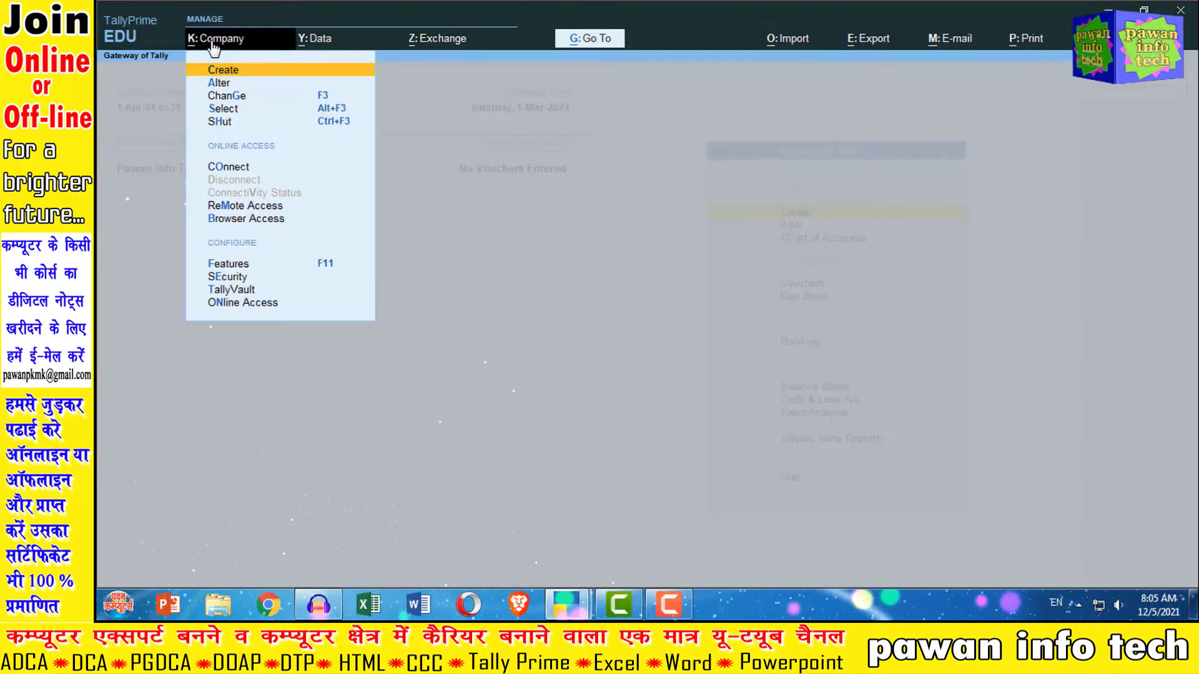
left_click(227, 126)
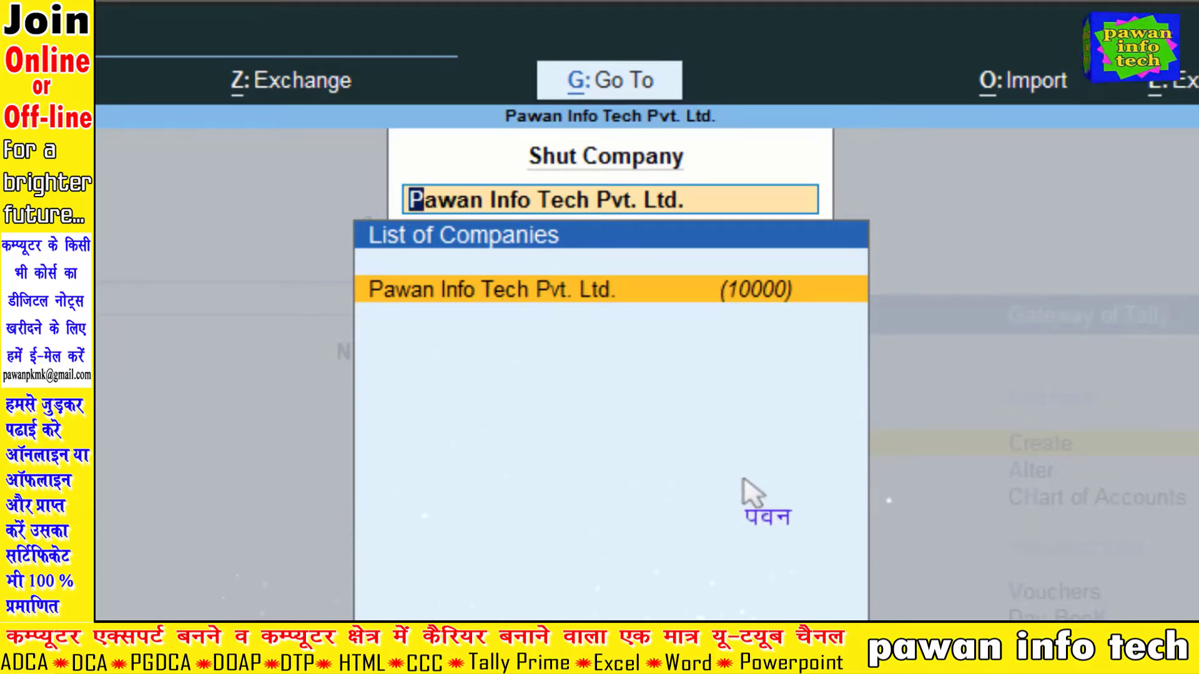
- Shut Pawan Info Tech Pvt. Ltd., then start creating a new company
key("Return")
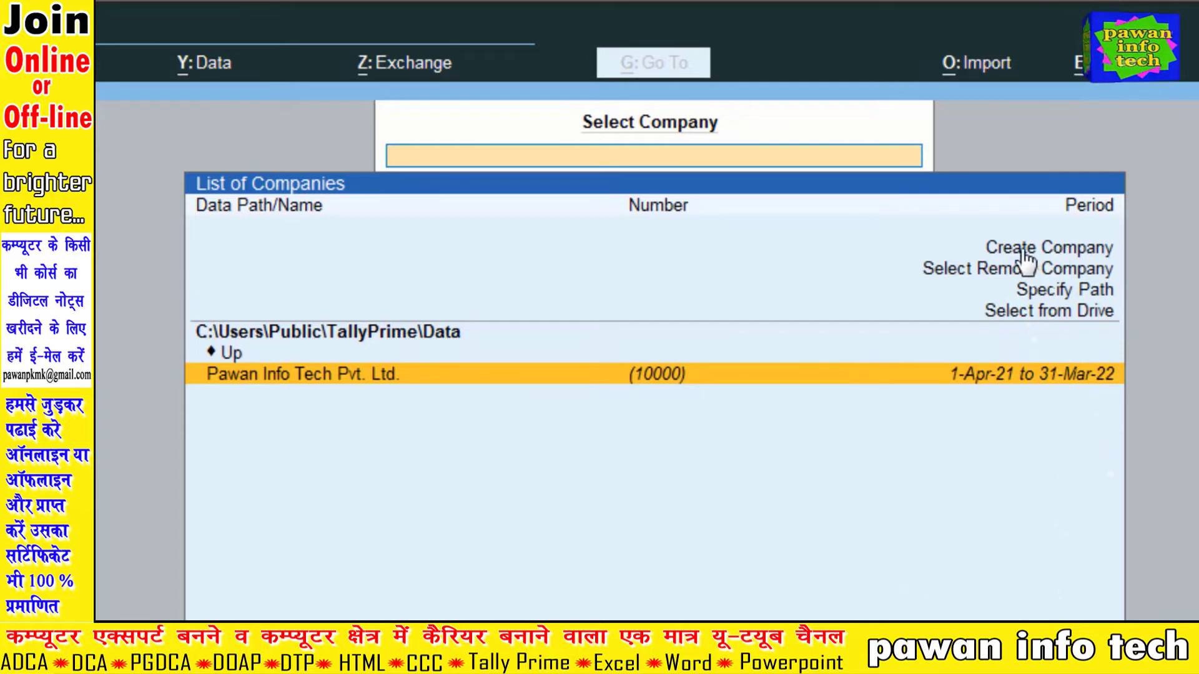
key("Up")
key("Up")
key("Up")
key("Up")
key("Up")
key("Up")
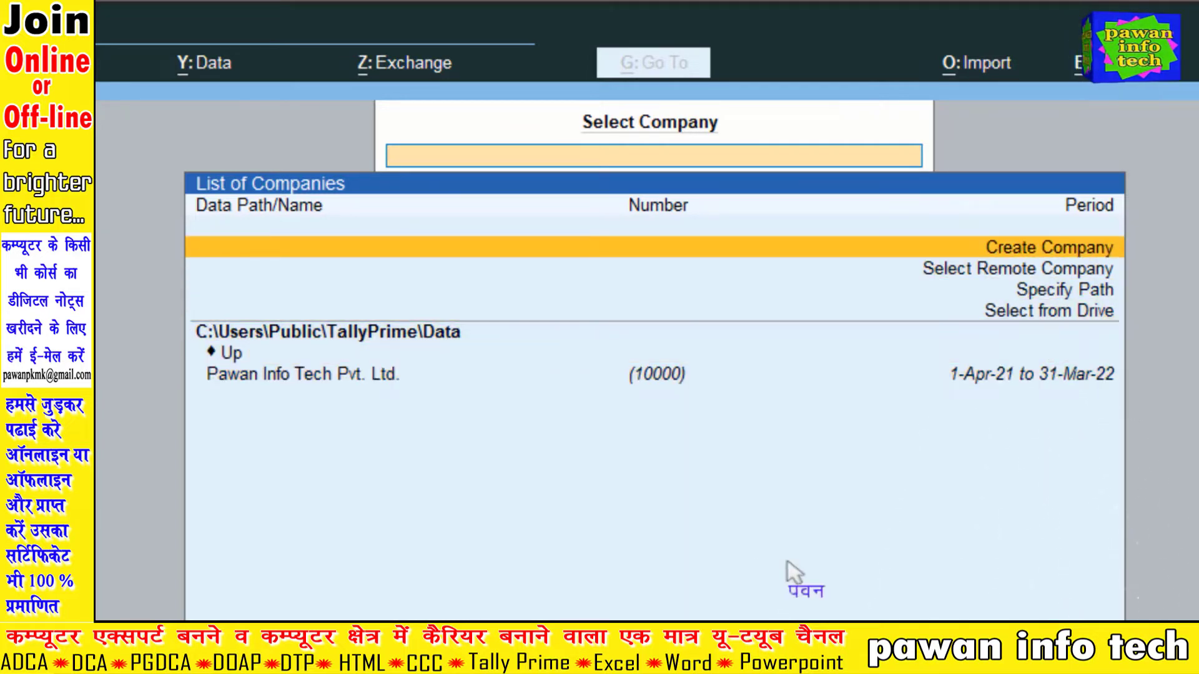
key("Return")
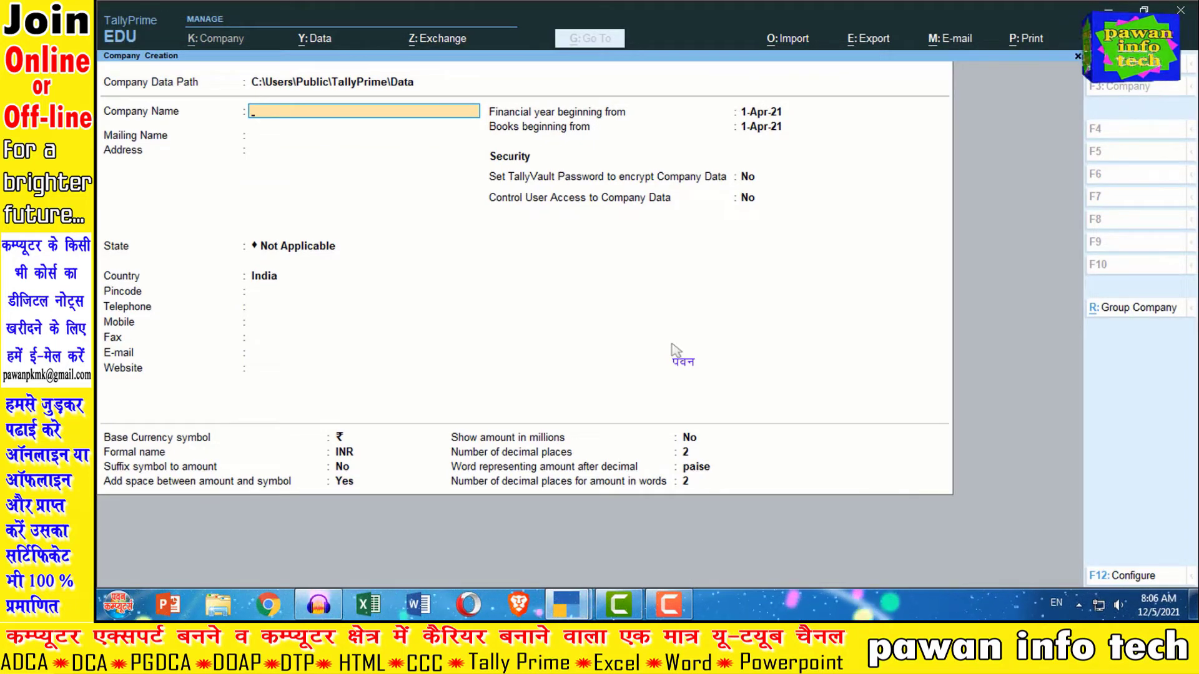
- Name the new company 'Test Company', keeping the default mailing name, address, security and currency settings
type("T")
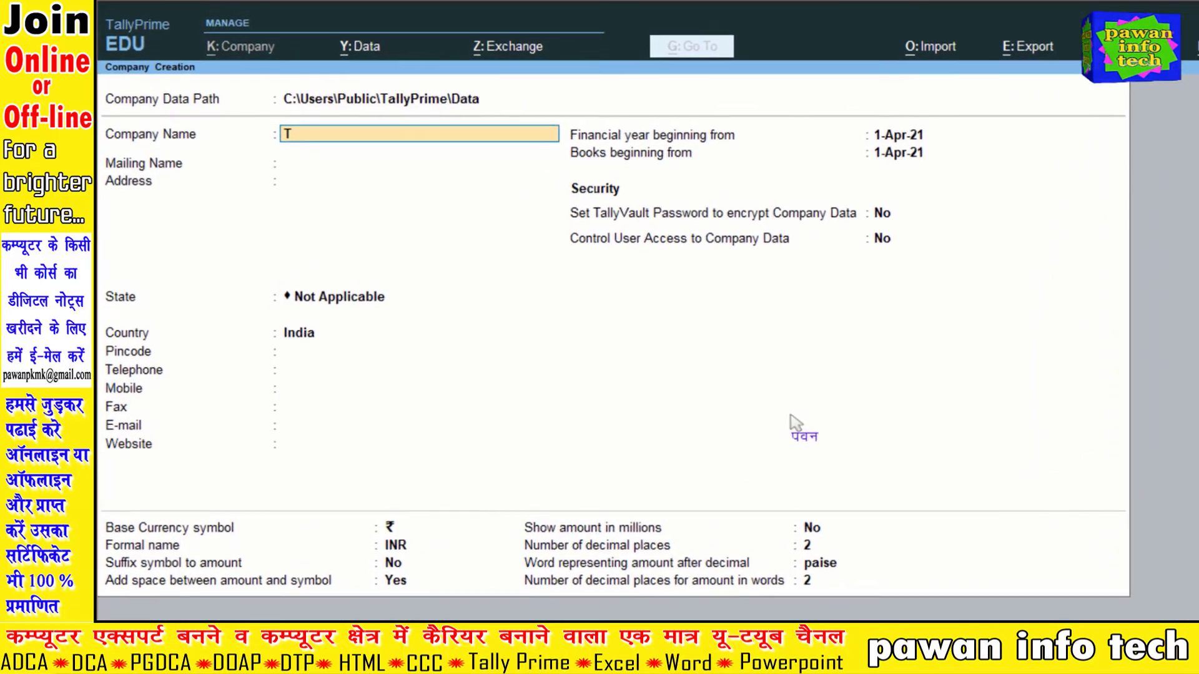
type("est Company")
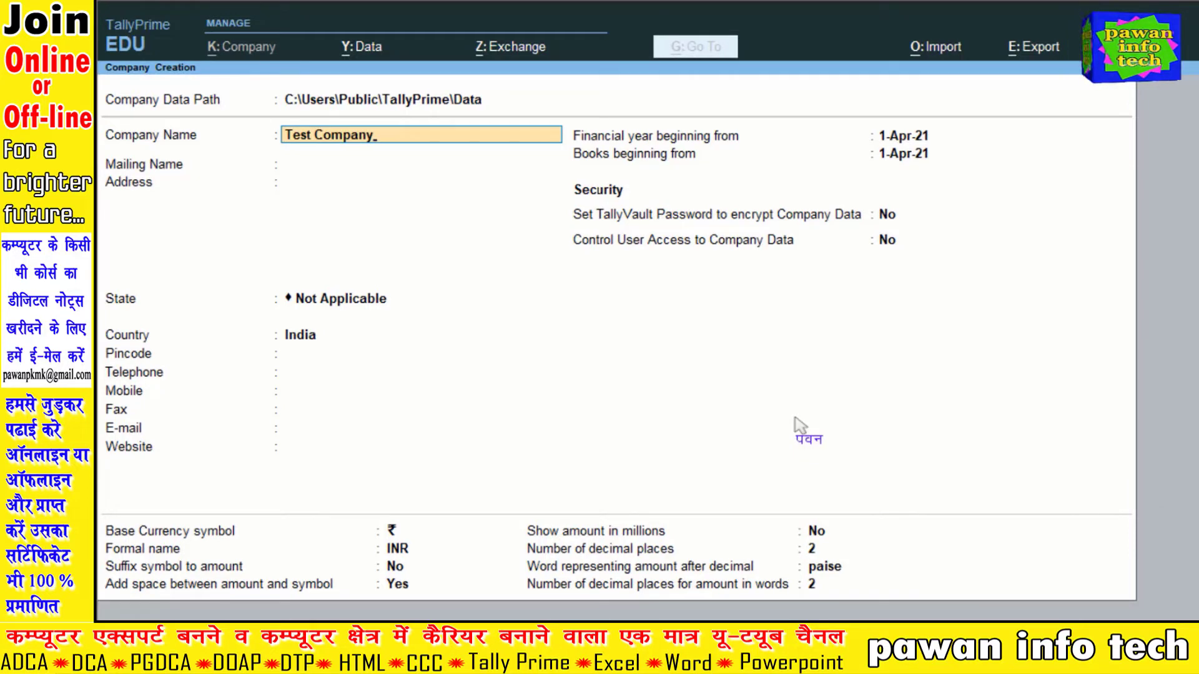
key("Return")
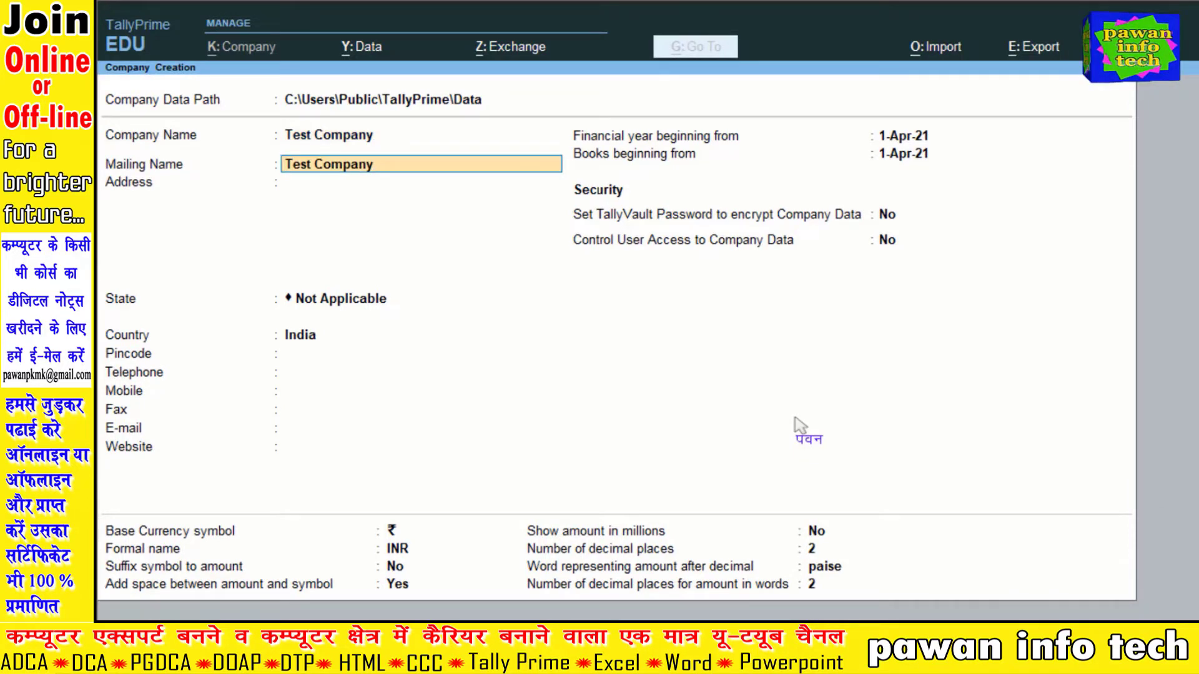
key("Return")
key("Return")
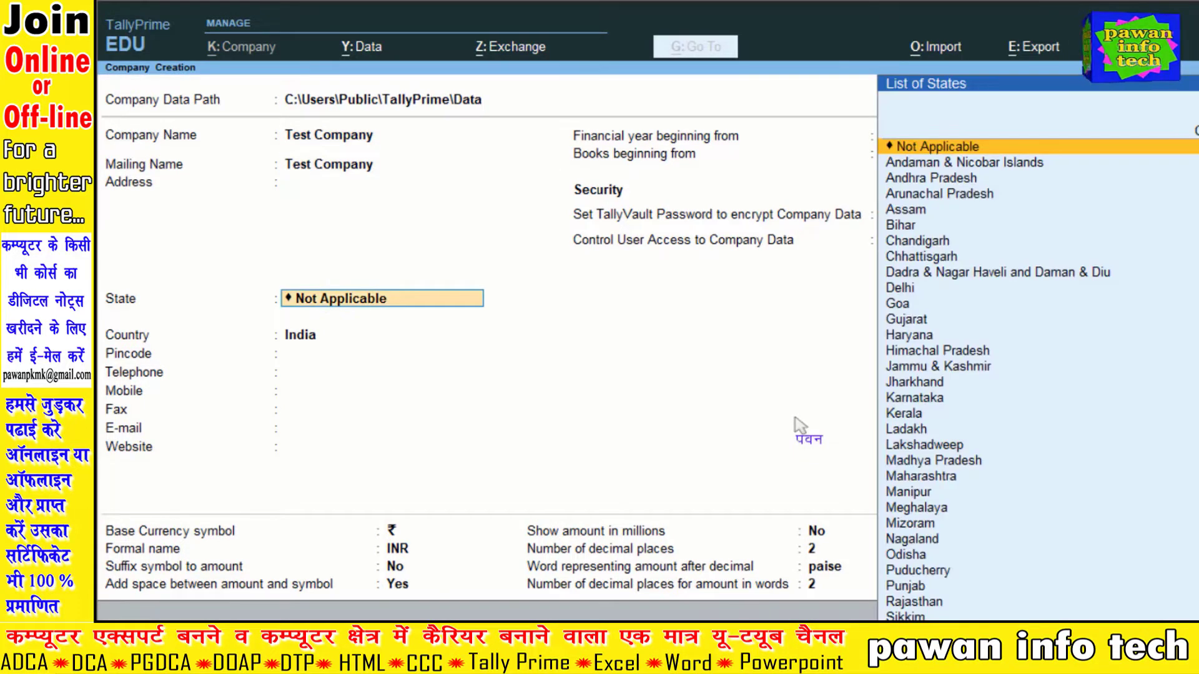
key("Return")
key("Return")
key("Return")
key("Return")
key("Return")
key("Return")
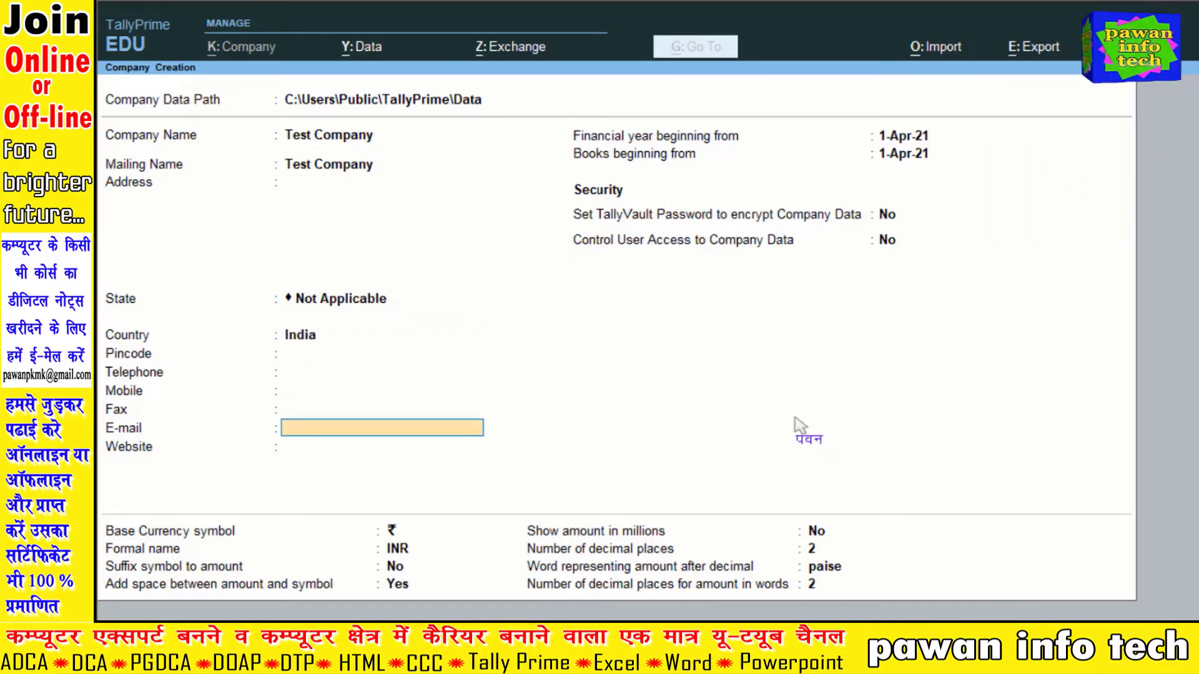
key("Return")
key("Return")
key("Return")
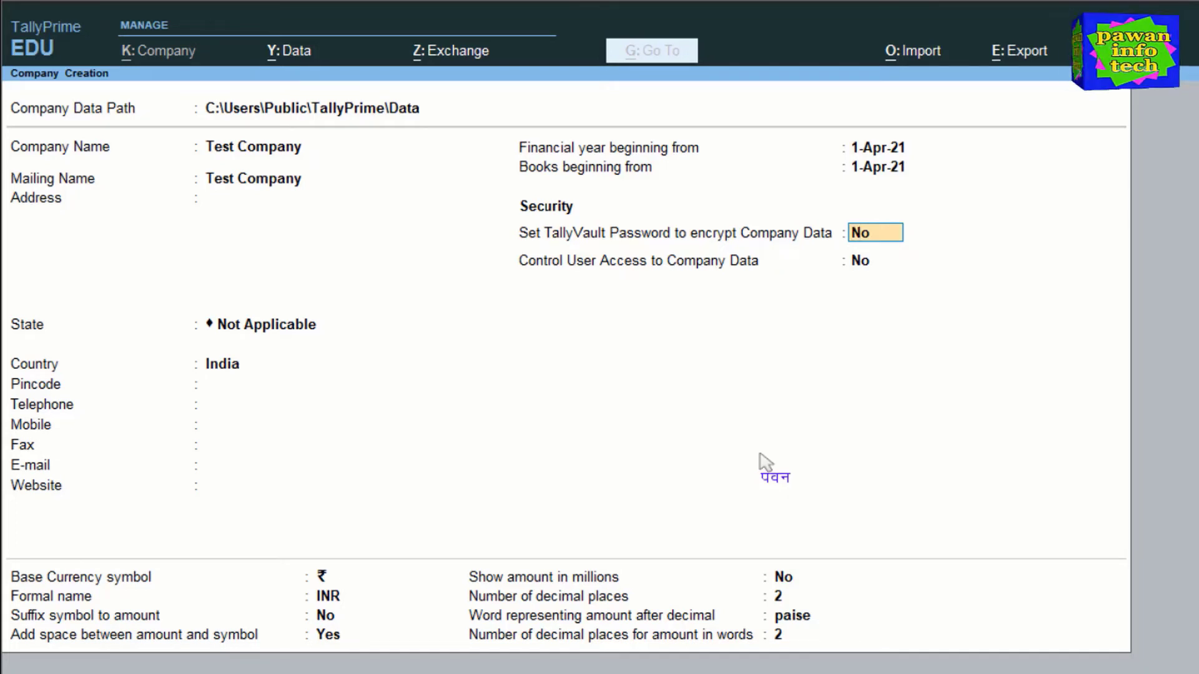
key("Return")
key("Return")
key("Return")
key("Return")
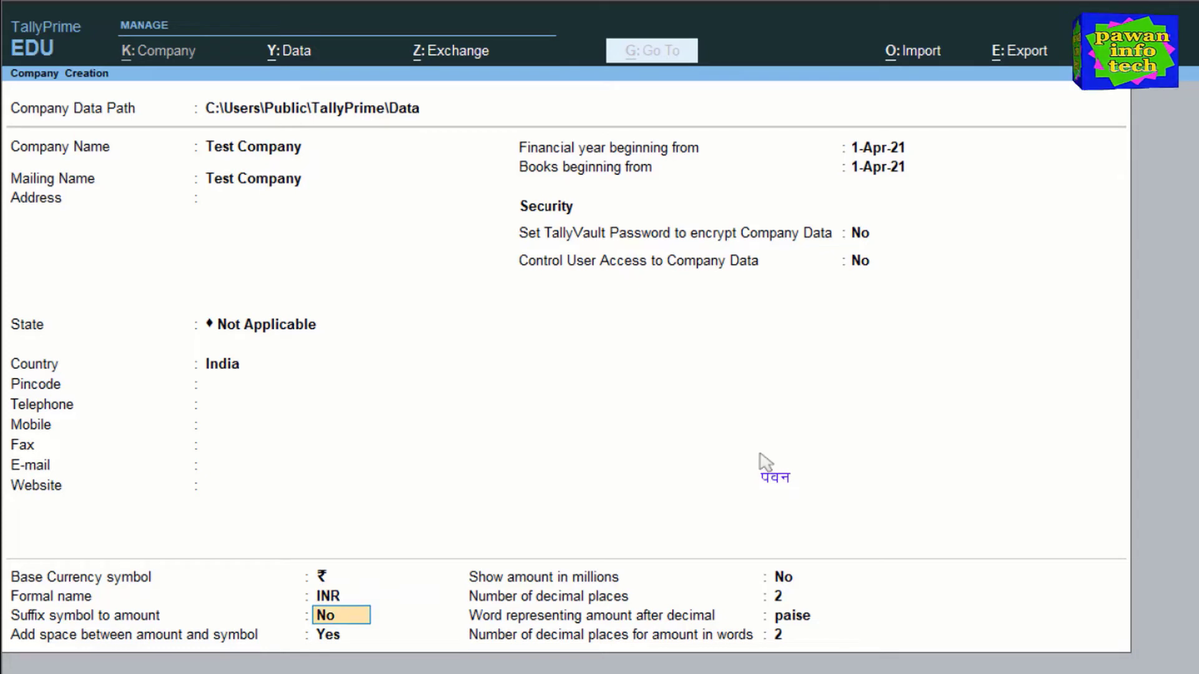
key("Return")
key("Return")
key("Return")
key("Return")
key("Return")
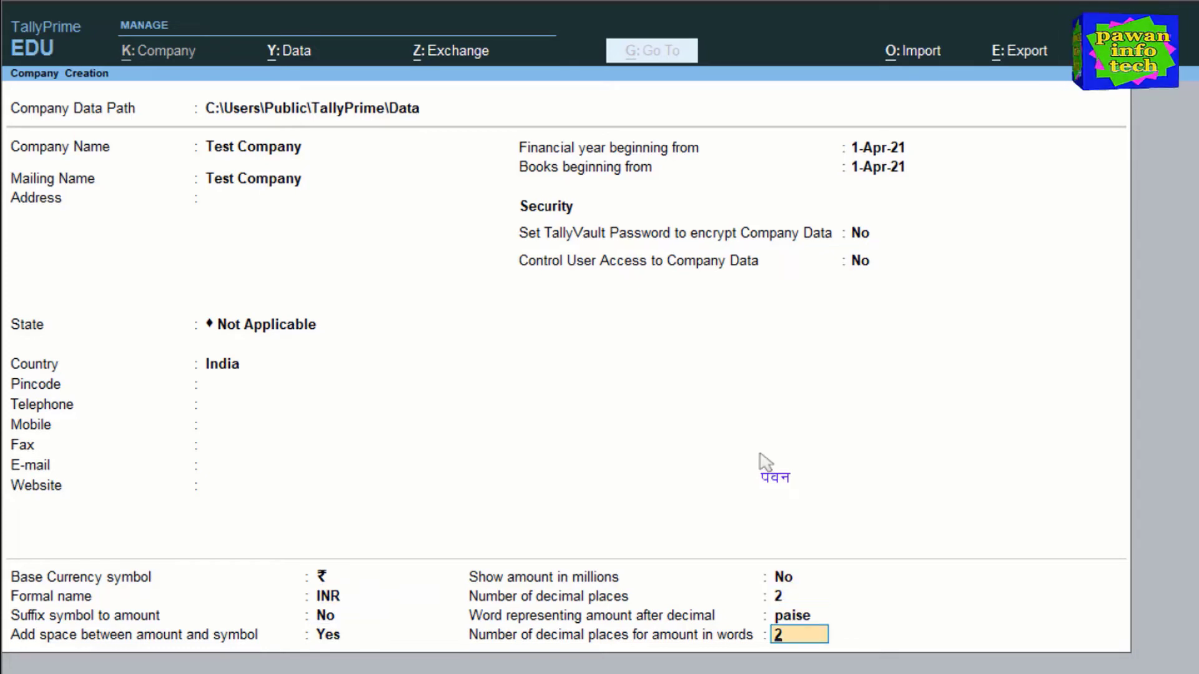
key("Return")
key("Return")
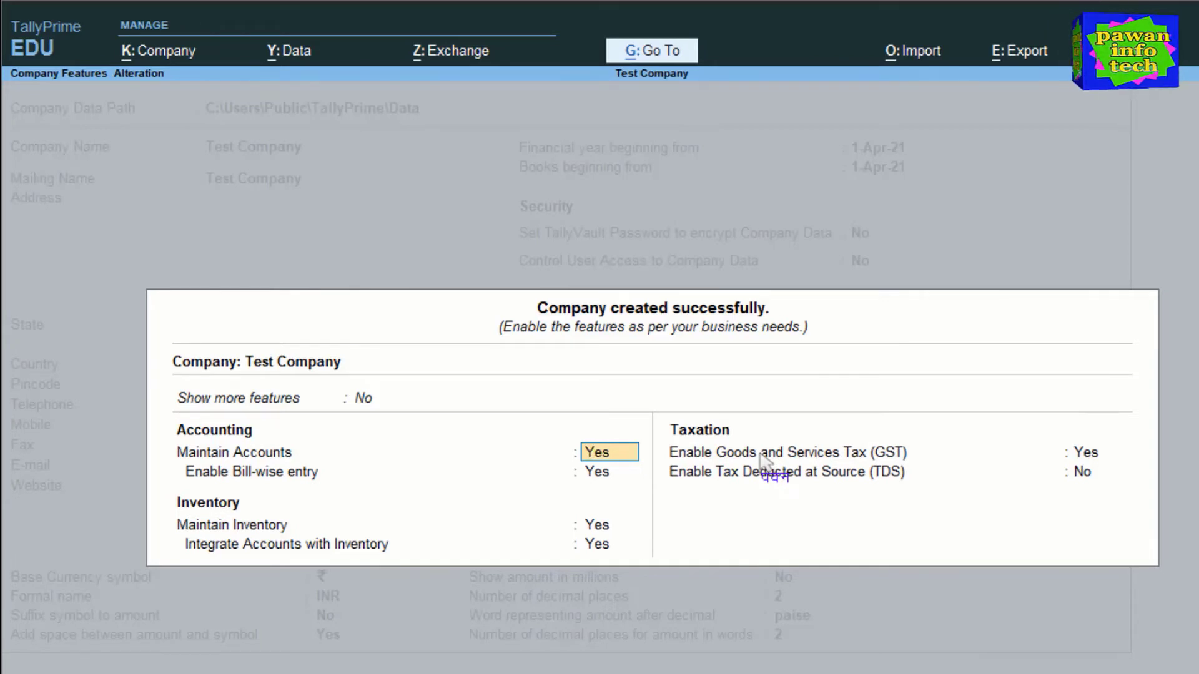
- Answer No to bill-wise entry, Maintain Inventory, GST and TDS, then accept the features with Y
key("Return")
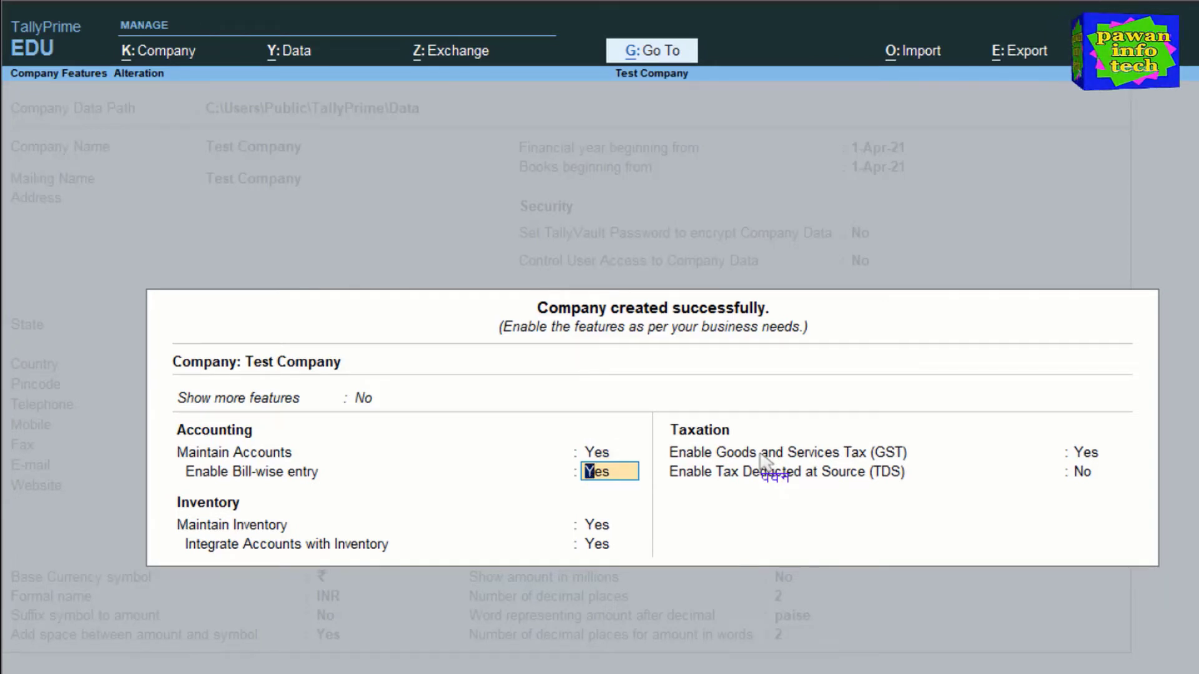
type("n")
key("Return")
type("n")
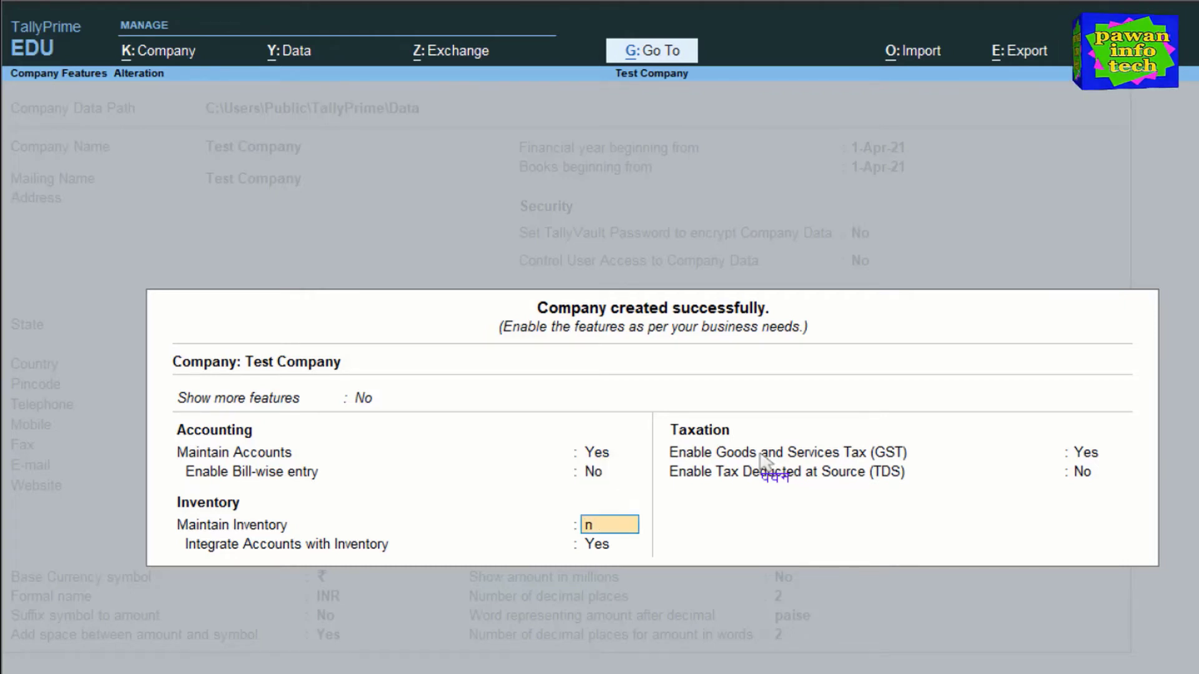
key("Return")
type("n")
key("Return")
type("n")
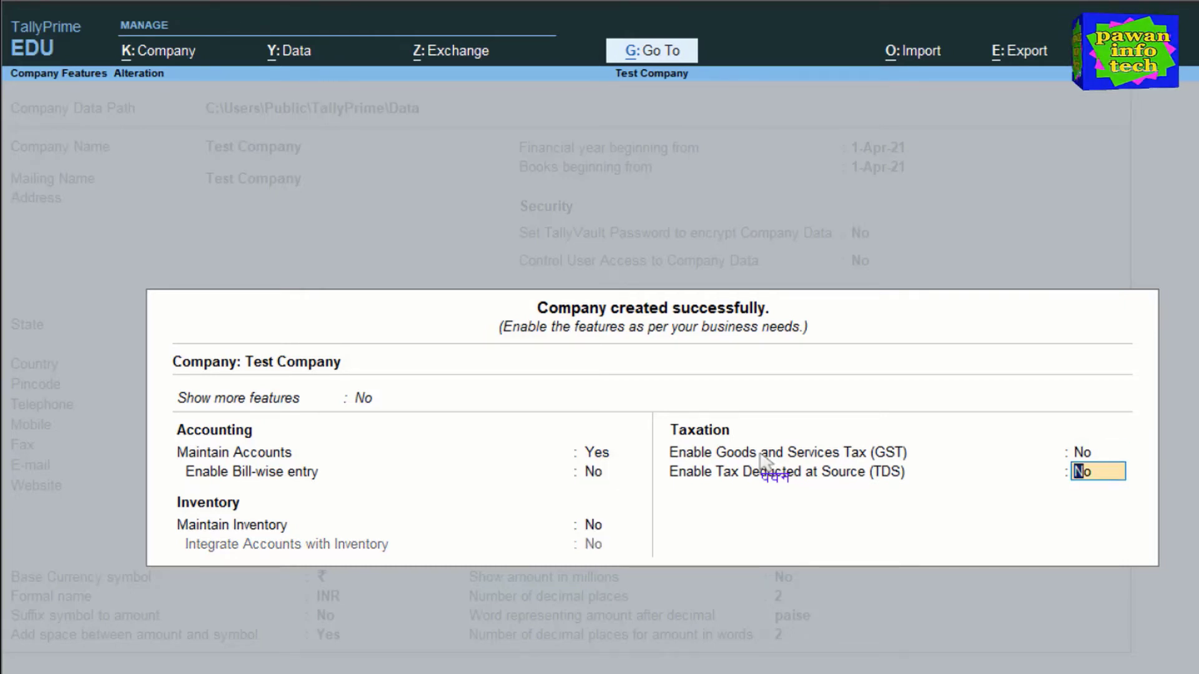
key("Return")
key("y")
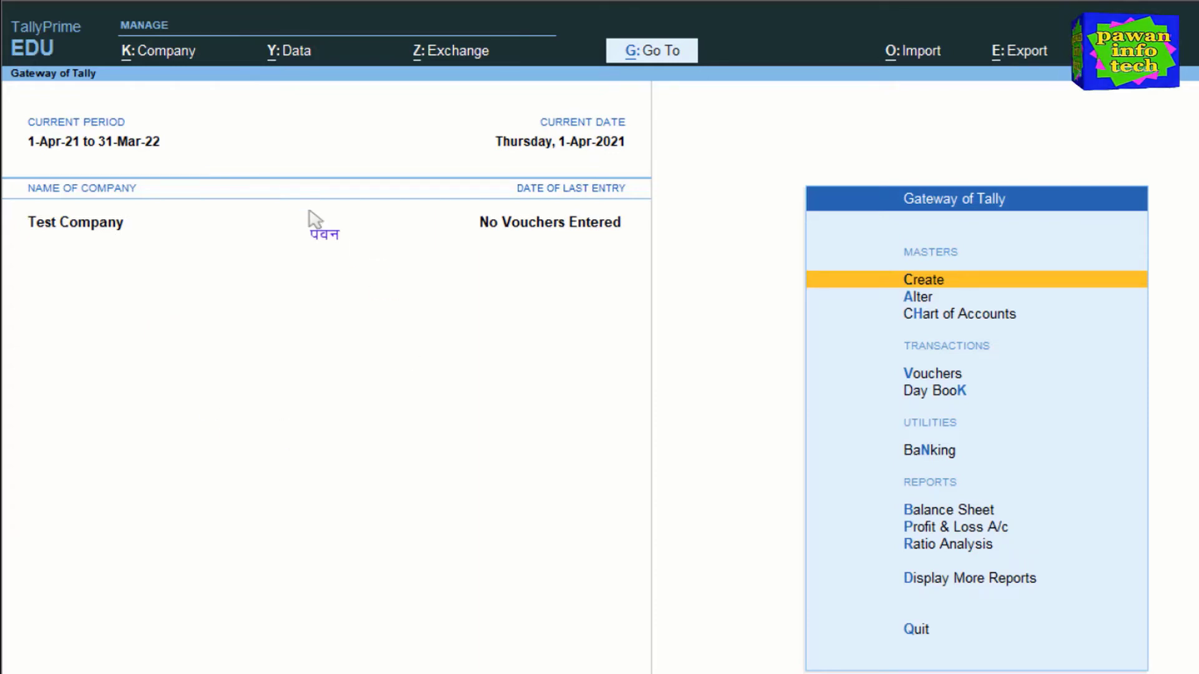
- Choose K: Company > Alter to open Test Company in Company Alteration
left_click(156, 60)
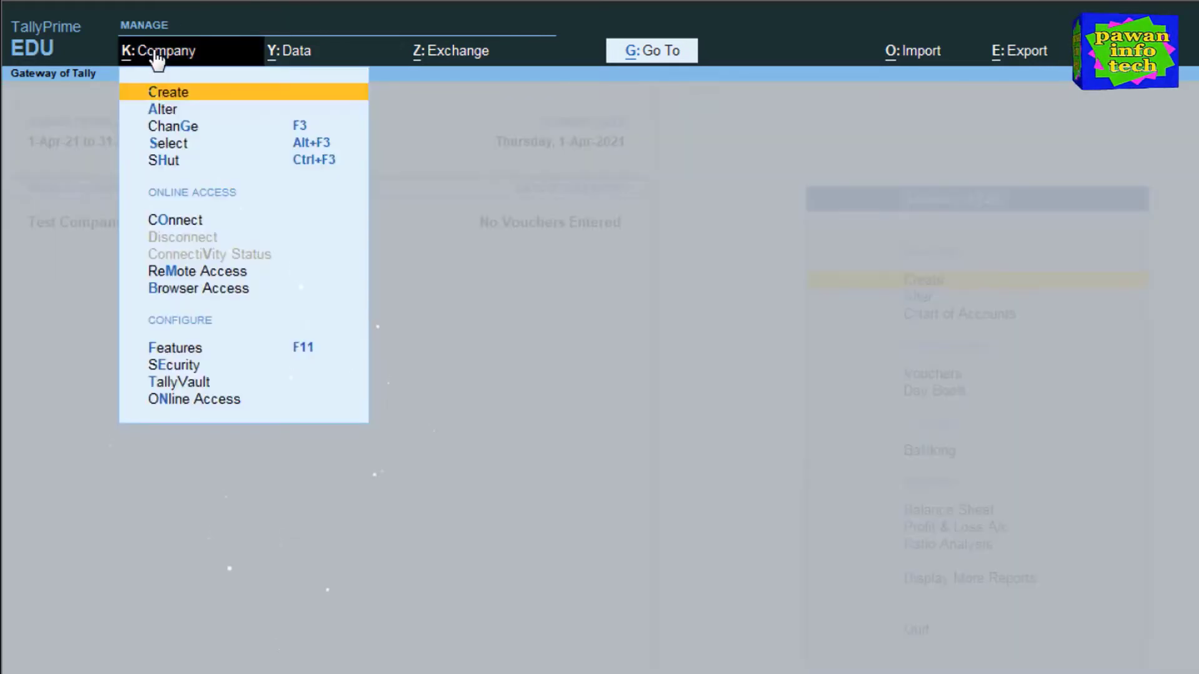
left_click(163, 110)
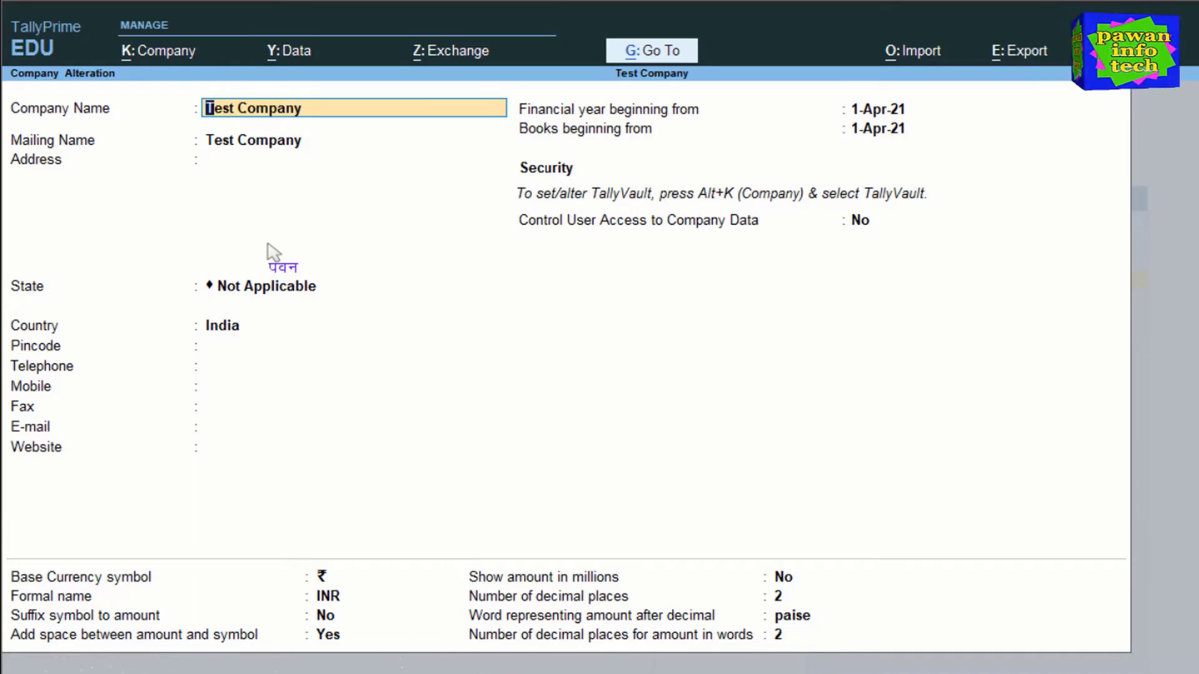
- Rename the company to Pawan Computers BGT and keep the mailing name
key("Delete")
key("Delete")
key("Delete")
key("Delete")
key("Delete")
key("Delete")
key("Delete")
key("Delete")
key("Delete")
key("Delete")
key("Delete")
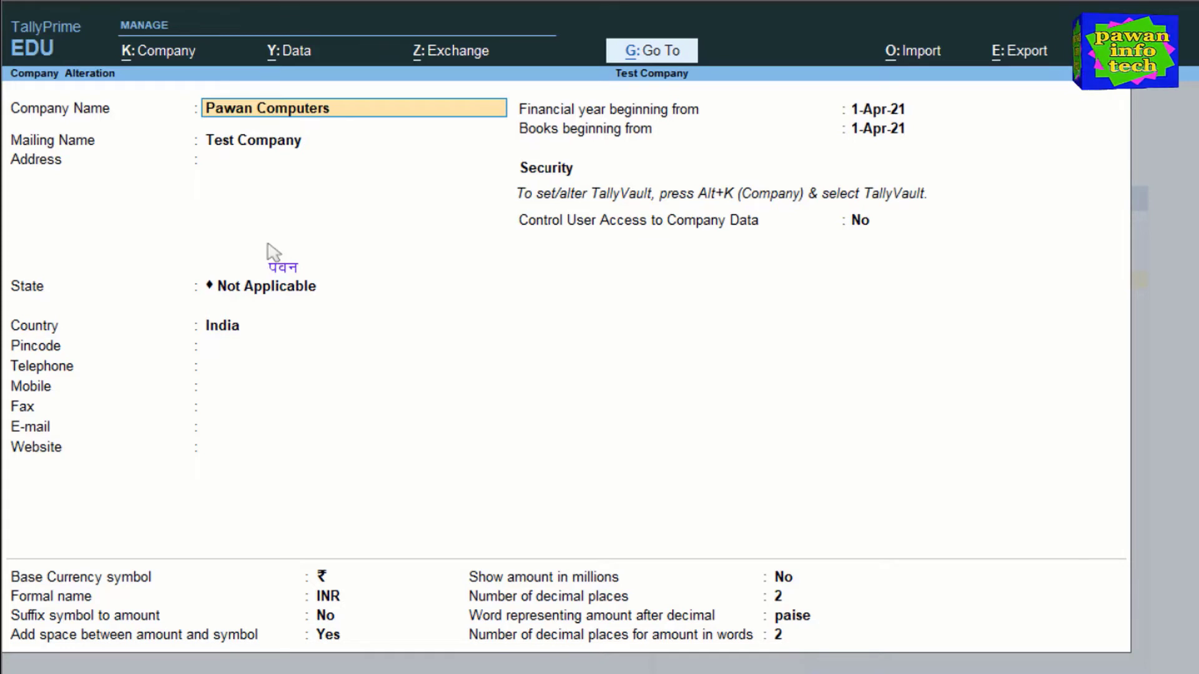
type("GT")
key("Return")
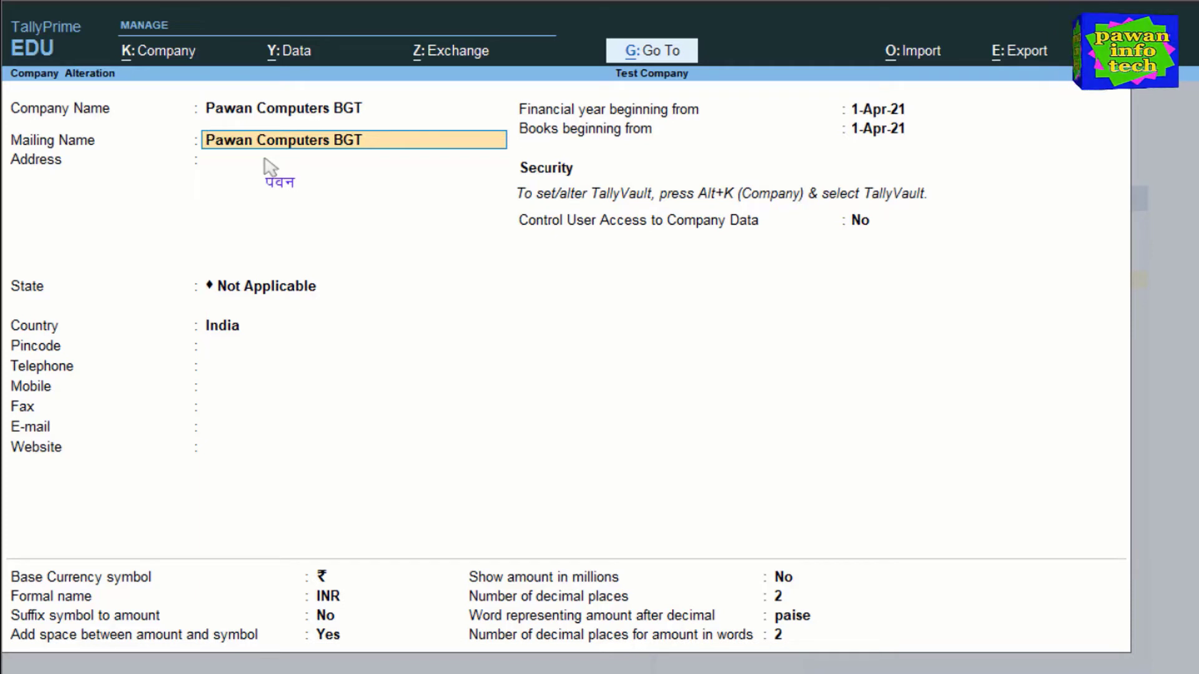
key("Return")
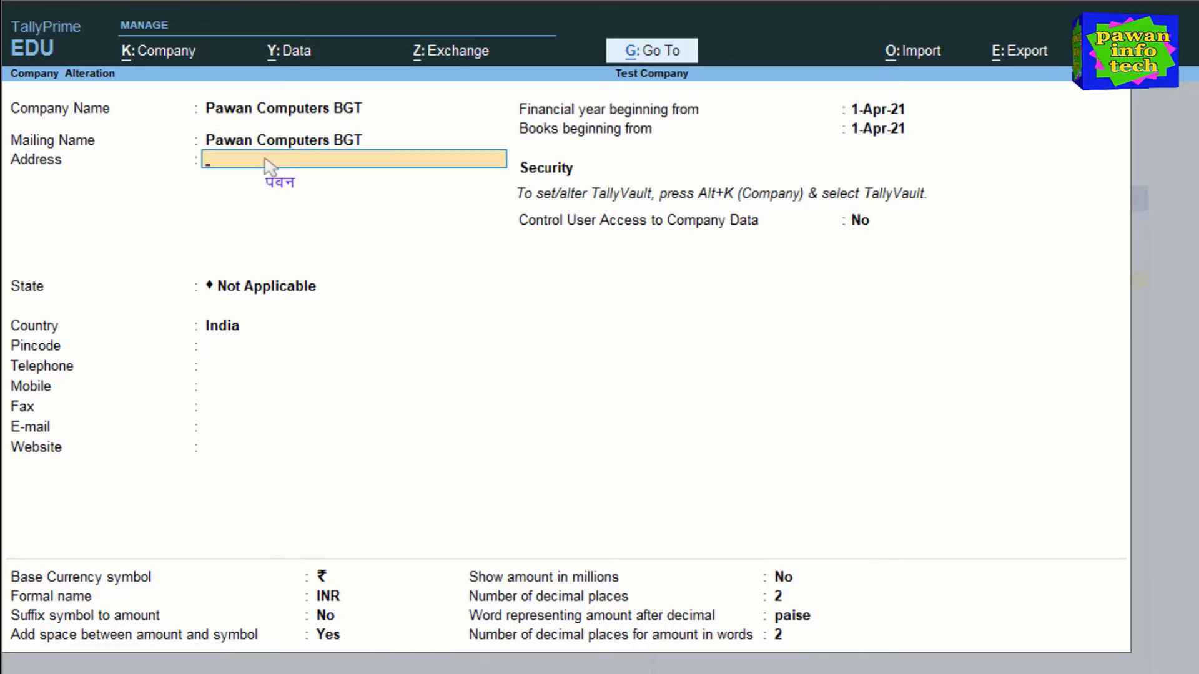
- Enter the street address, set the state to Bihar, and keep the existing pincode
type("Baghauch")
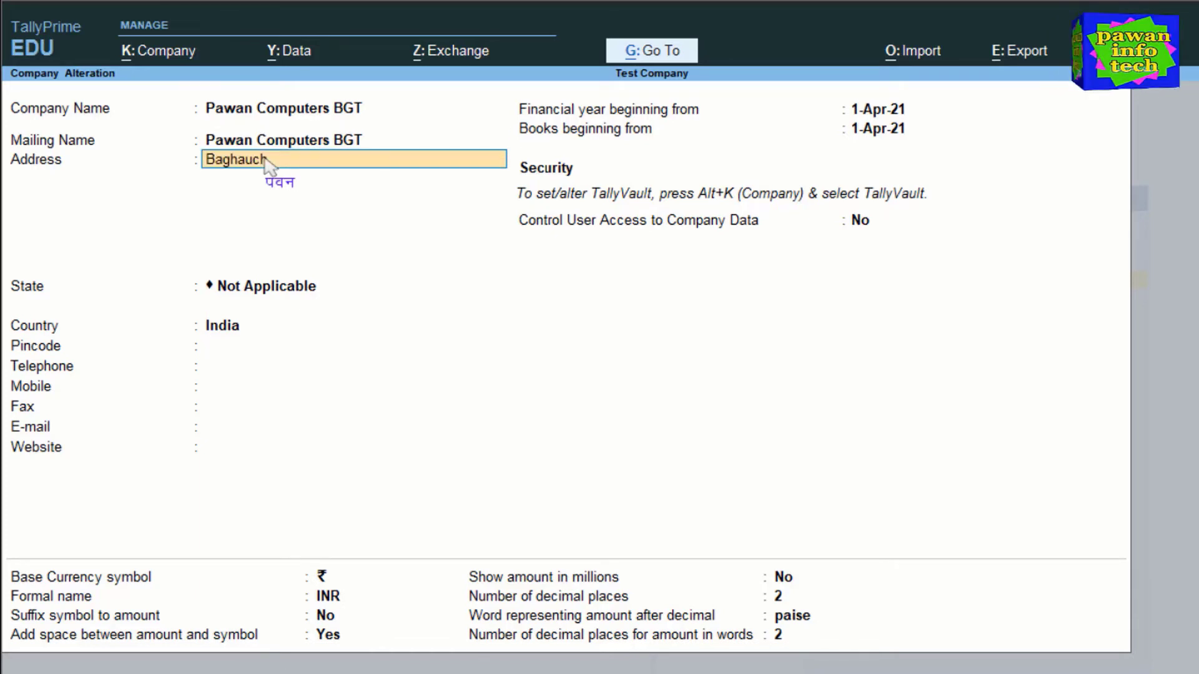
type(" Ghat")
key("Return")
key("Return")
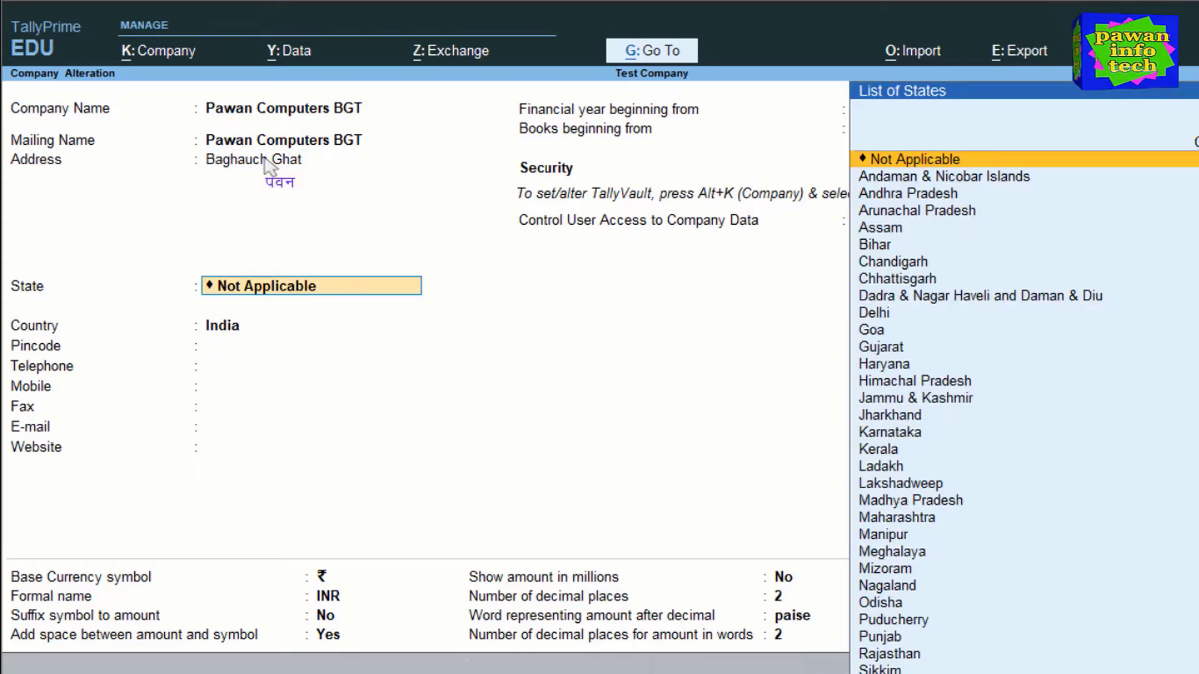
key("Down")
key("Down")
key("Down")
key("Down")
key("Down")
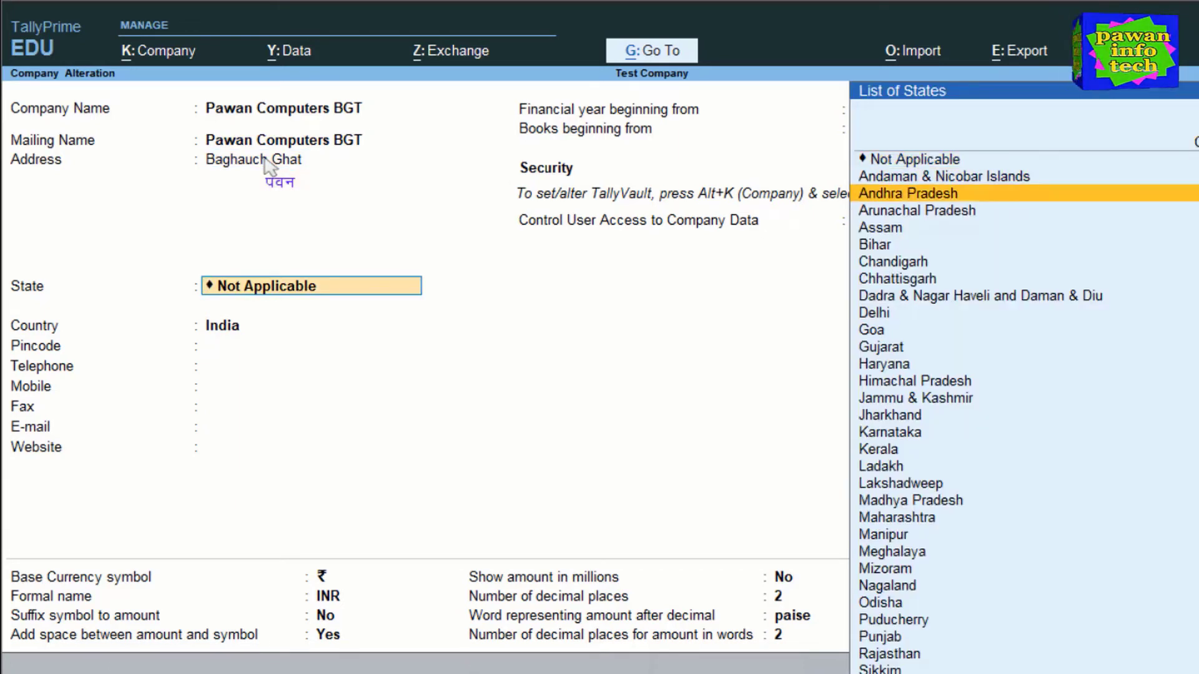
key("Return")
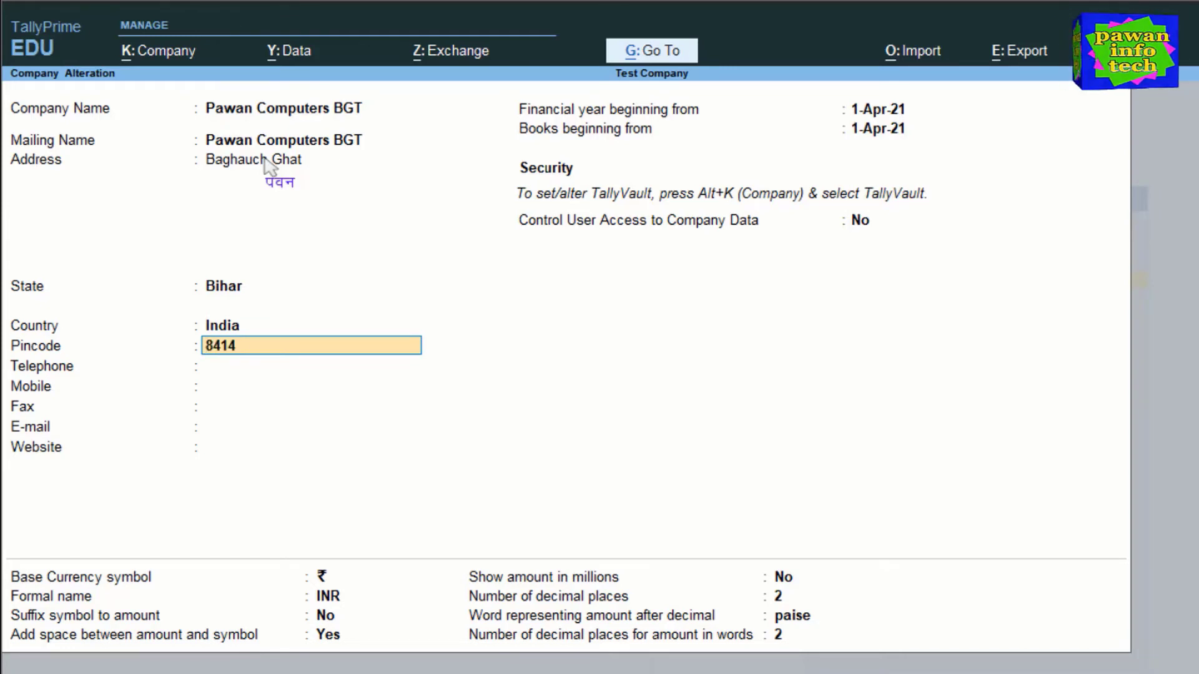
key("Return")
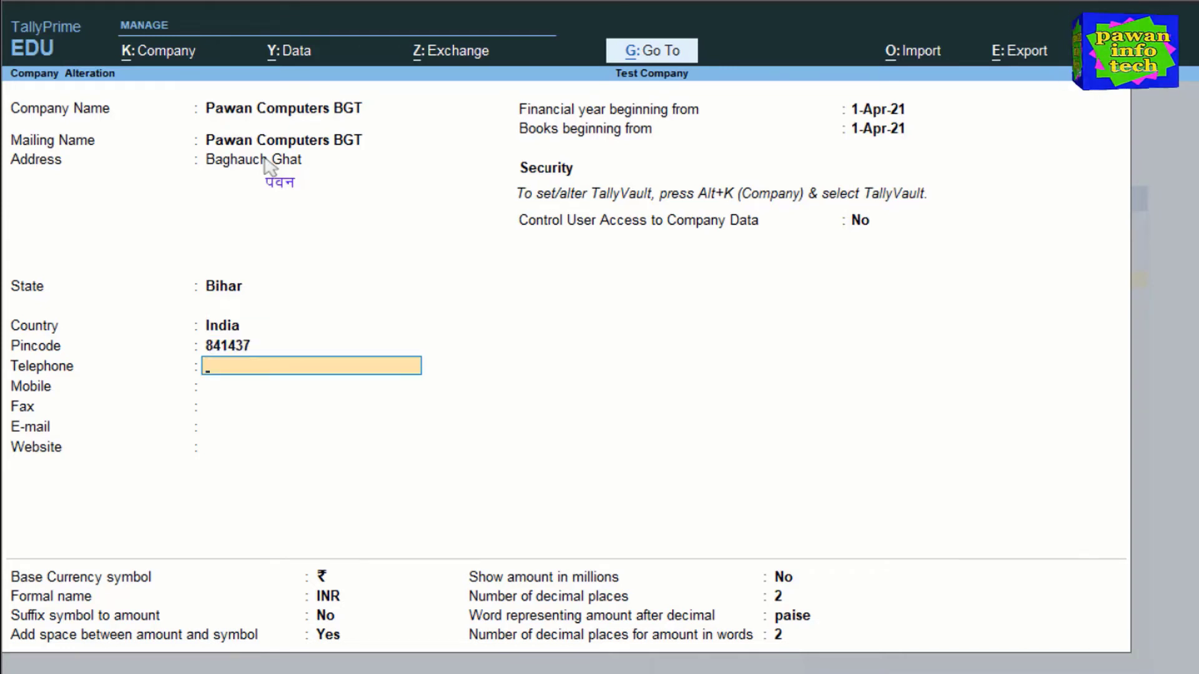
key("Return")
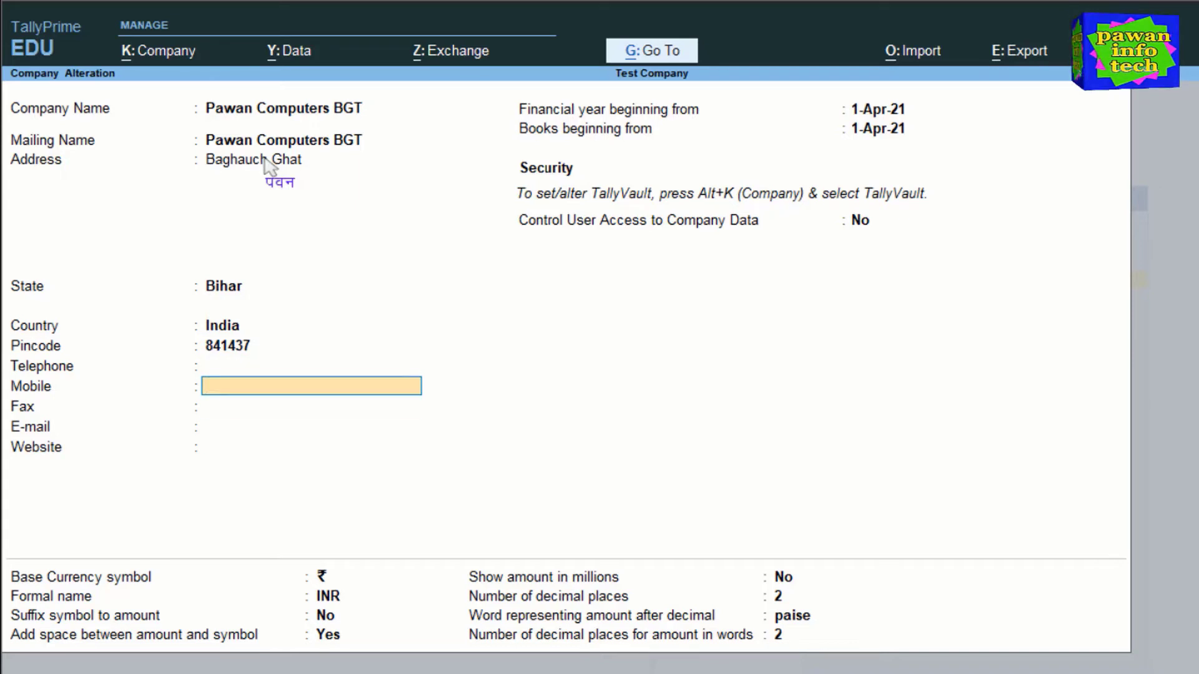
key("Return")
key("Return")
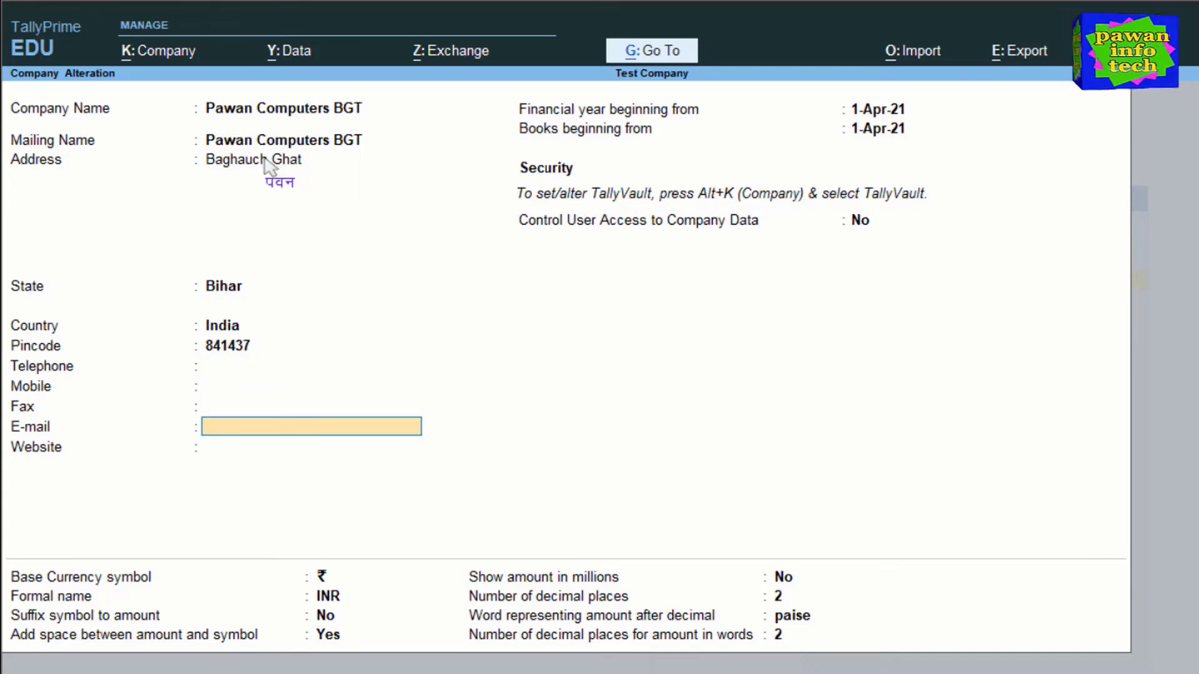
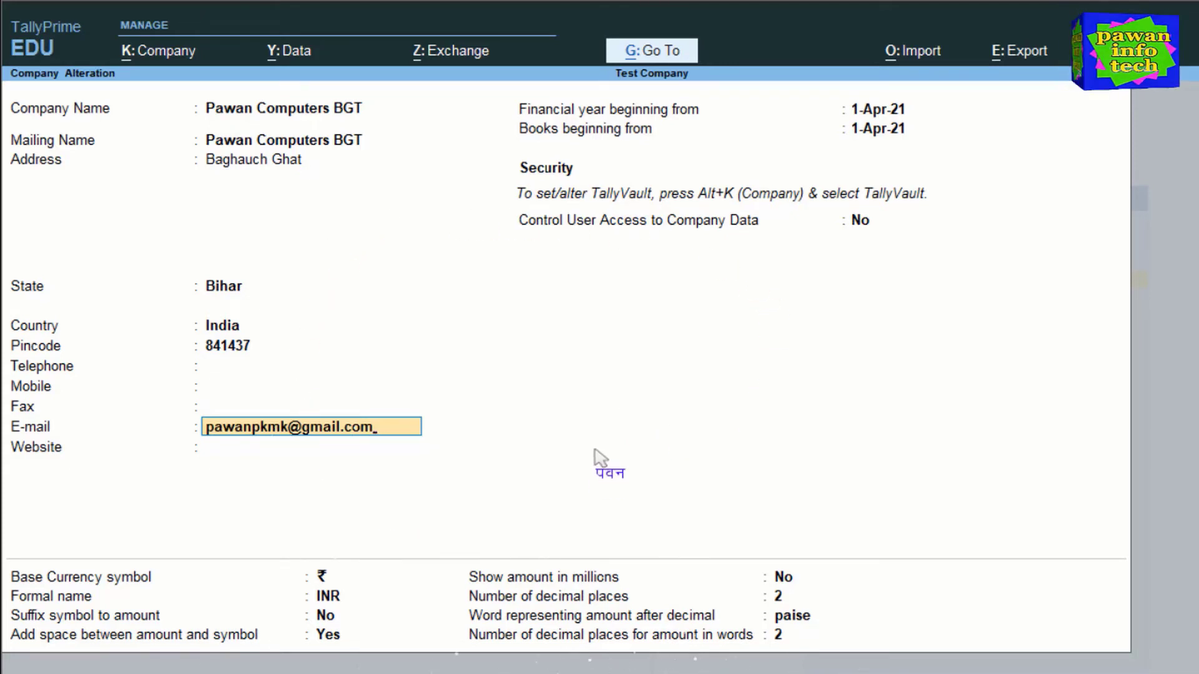
- Add the company's contact e-mail address and accept the remaining currency settings to save
key("Return")
key("Return")
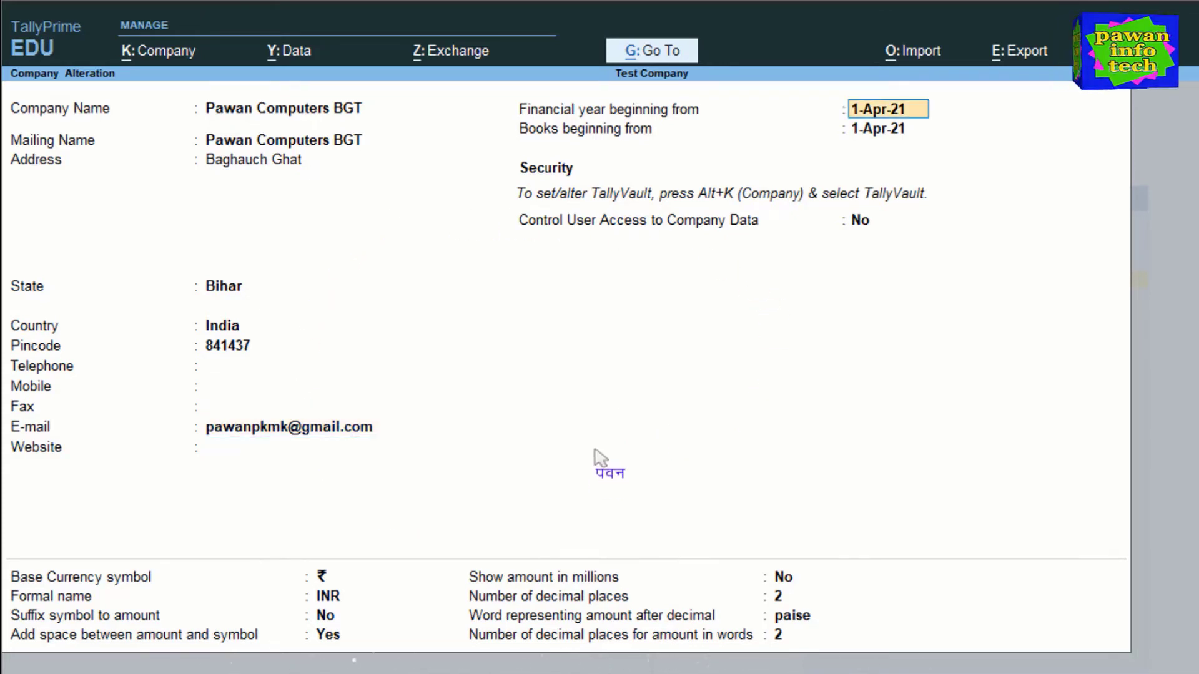
key("Return")
key("Return")
key("Return")
key("Return")
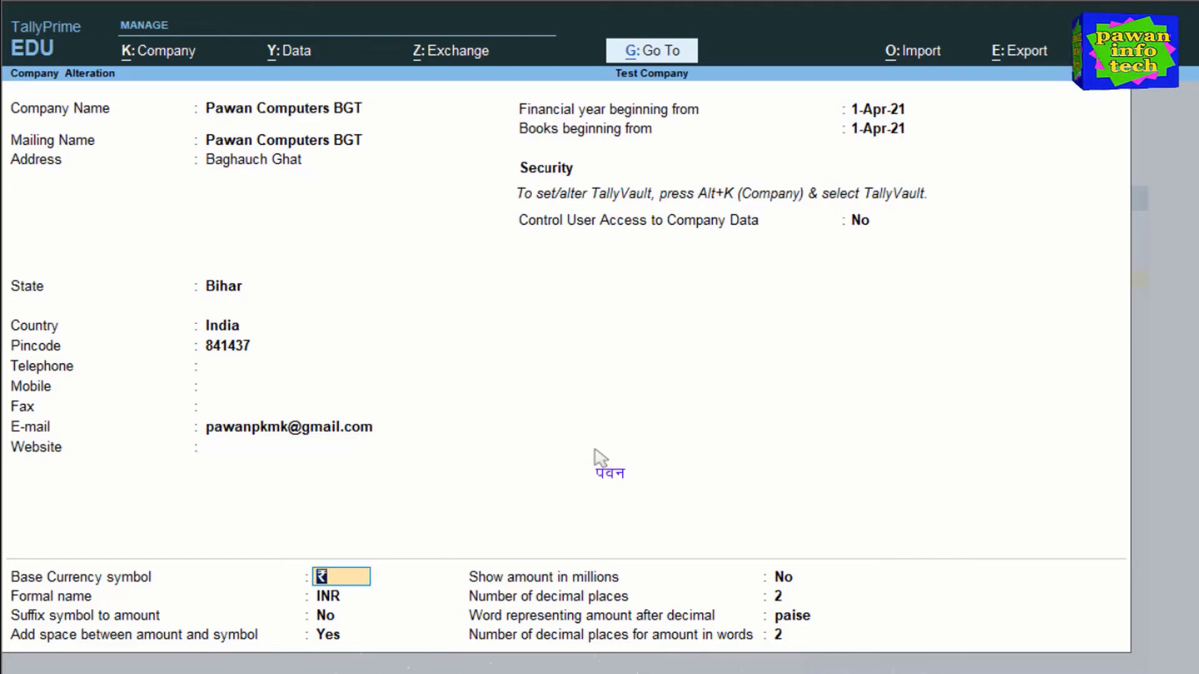
key("Return")
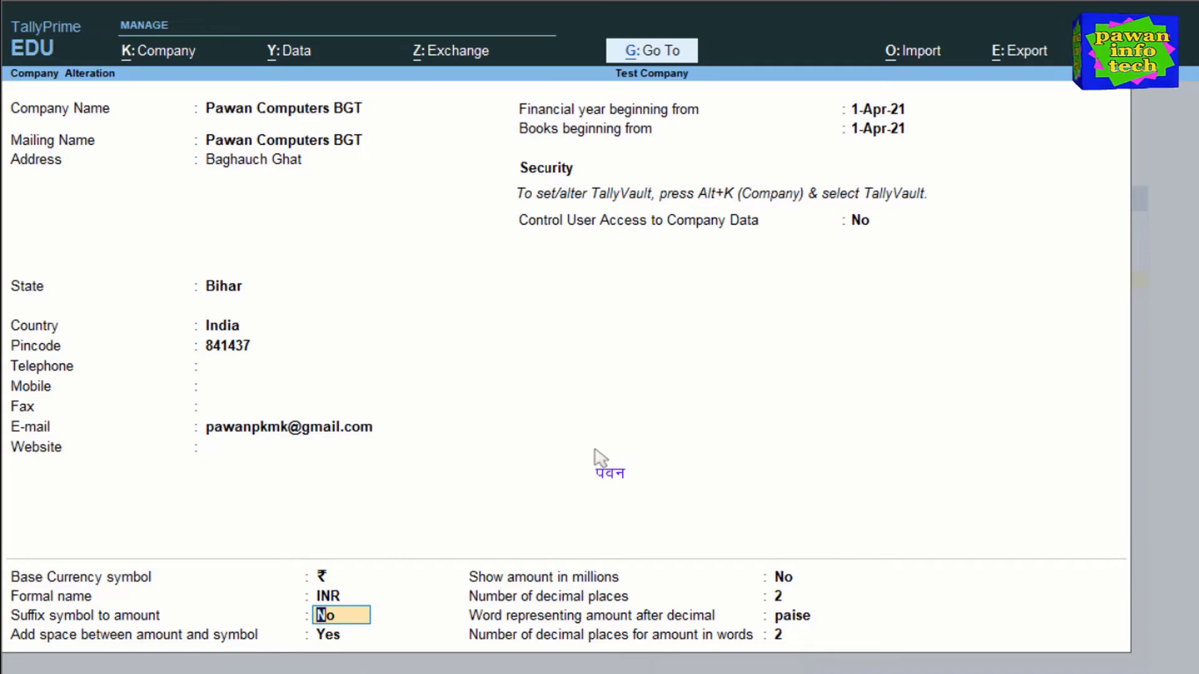
key("Return")
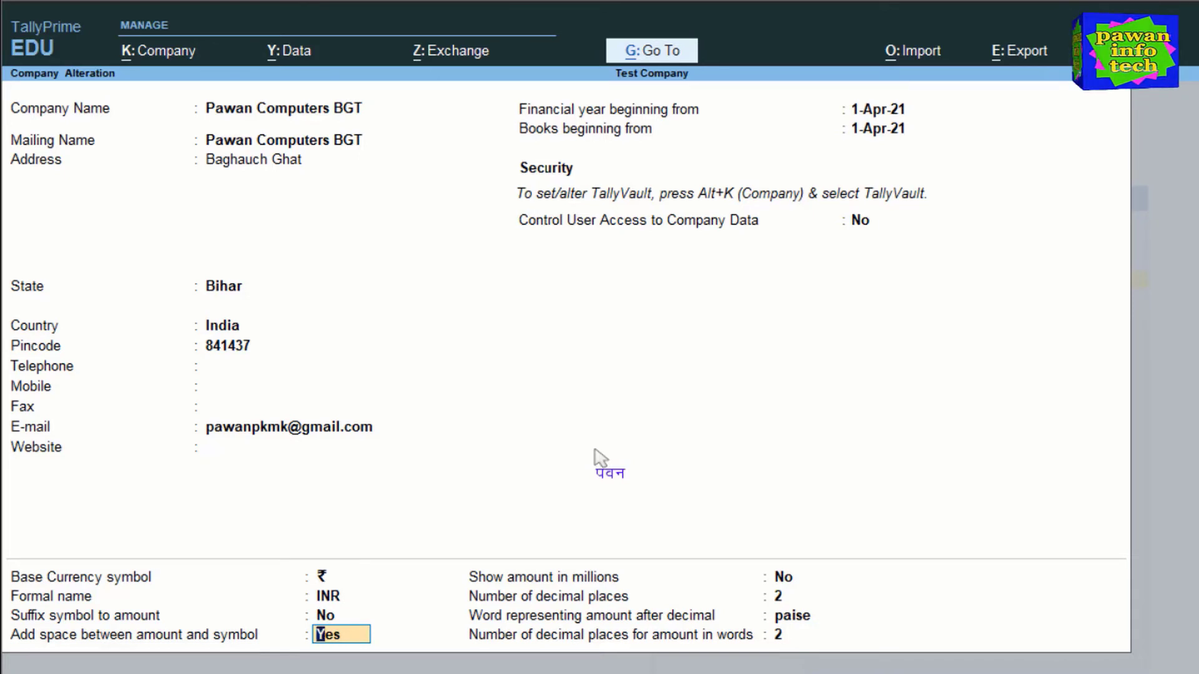
key("Return")
key("Return")
key("Return")
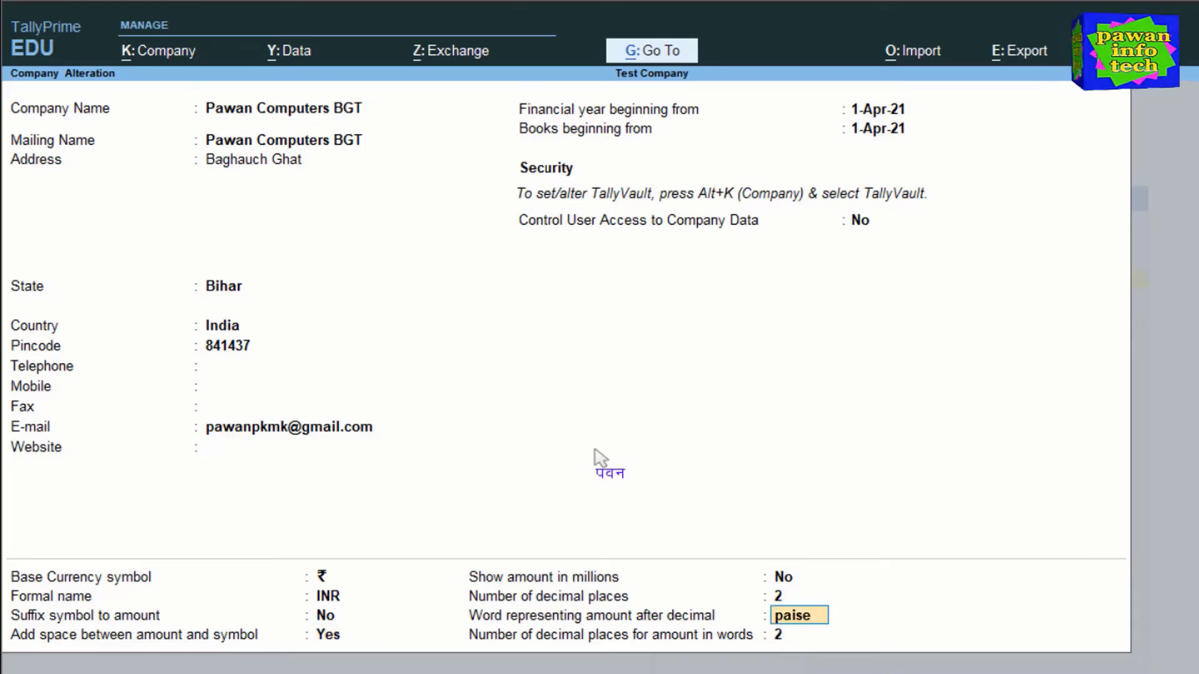
key("Return")
key("Return")
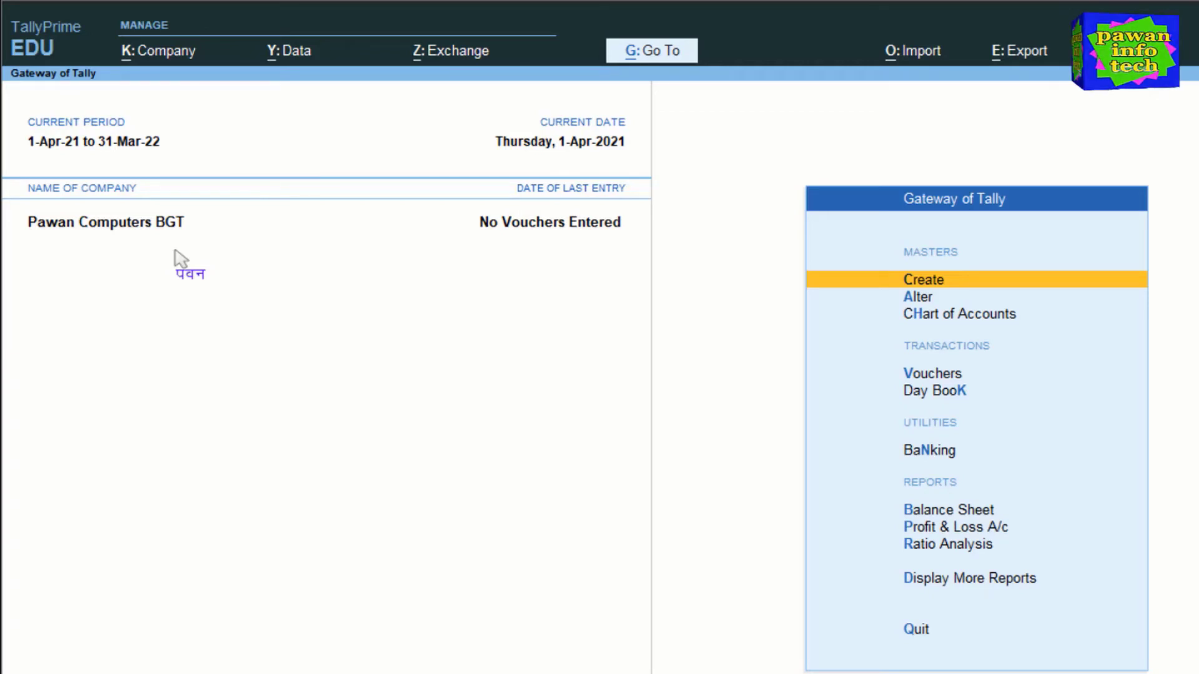
- Open Pawan Computers BGT in Company Alteration via K: Company > Alter
left_click(152, 56)
left_click(163, 112)
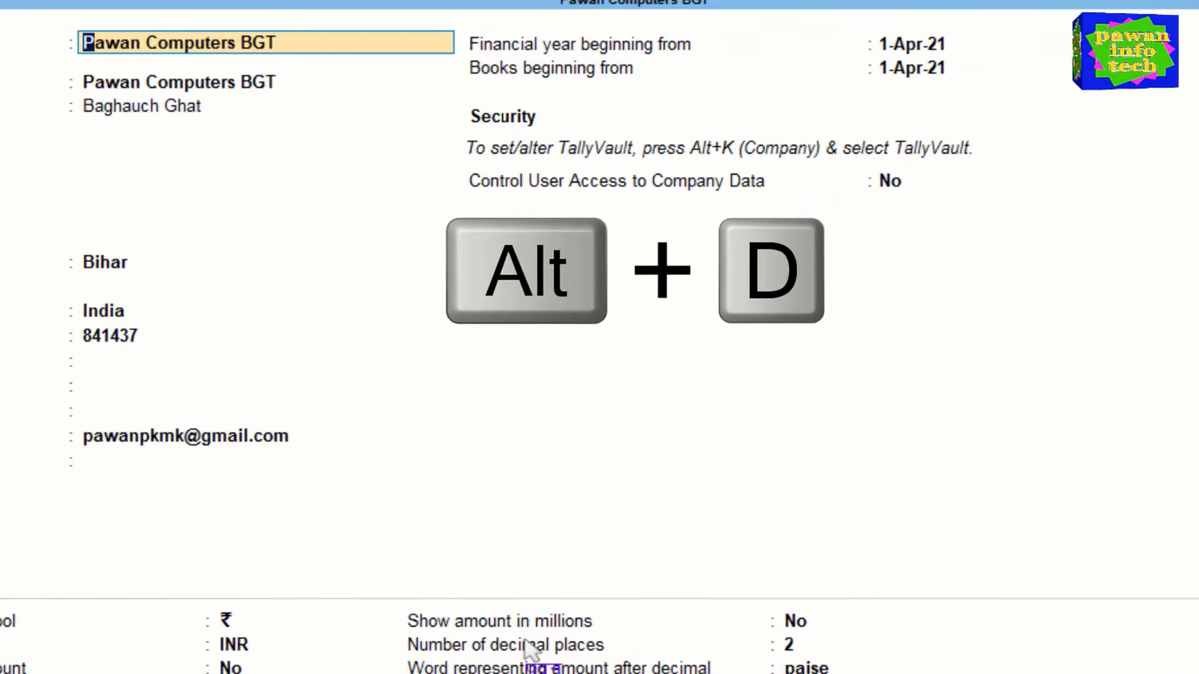
- Decline deleting Pawan Computers BGT, then quit the alteration form without saving changes
key("alt+d")
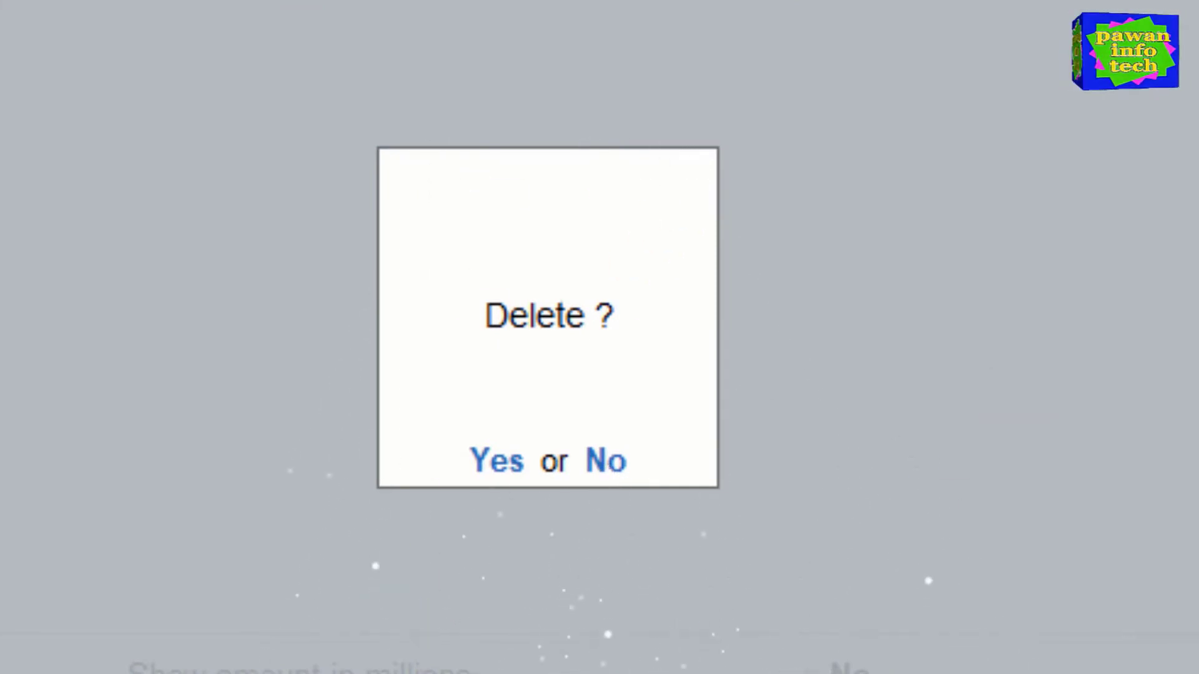
key("n")
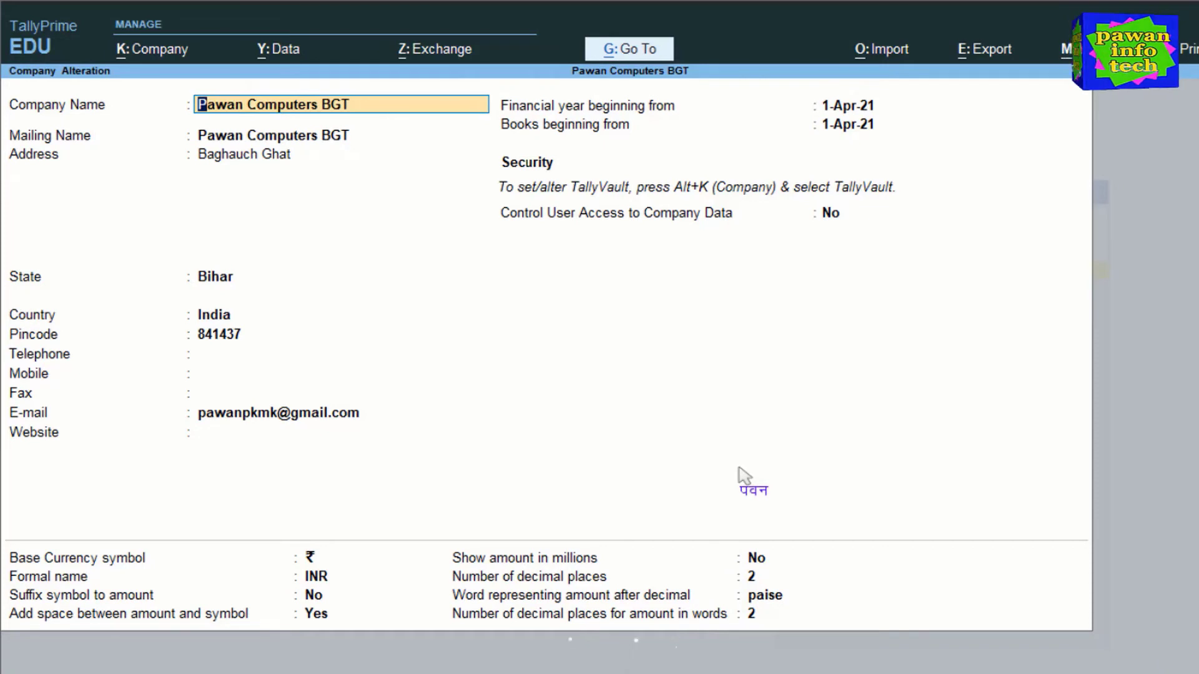
key("BackSpace")
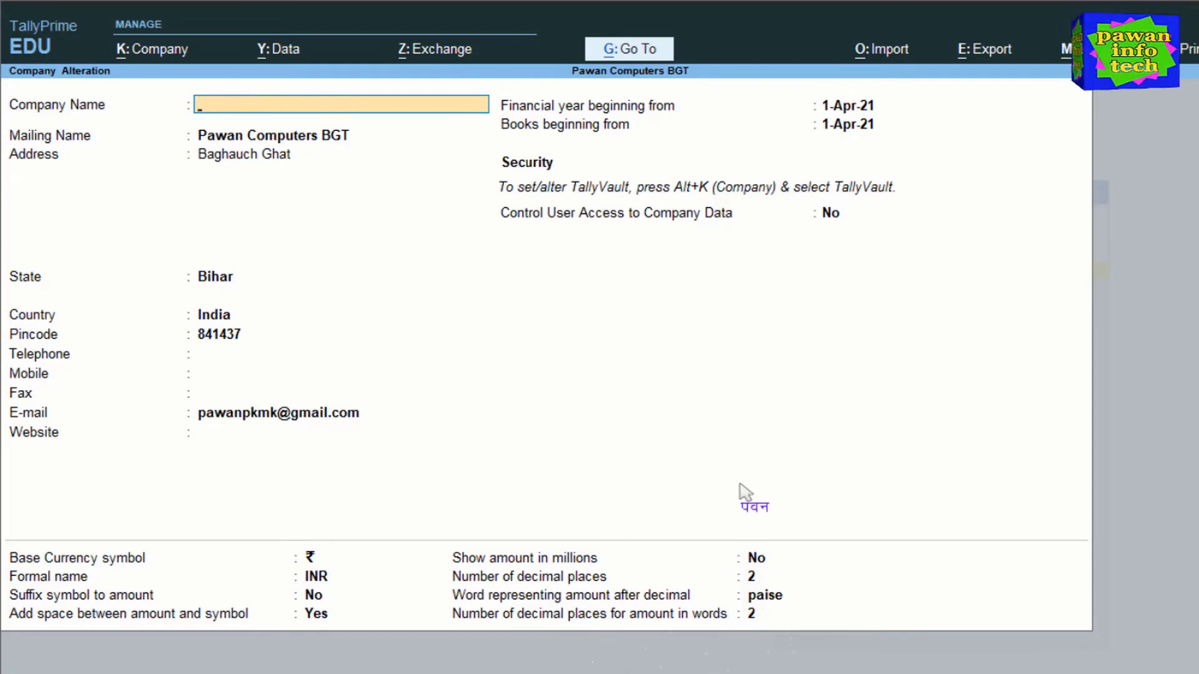
key("Escape")
key("y")
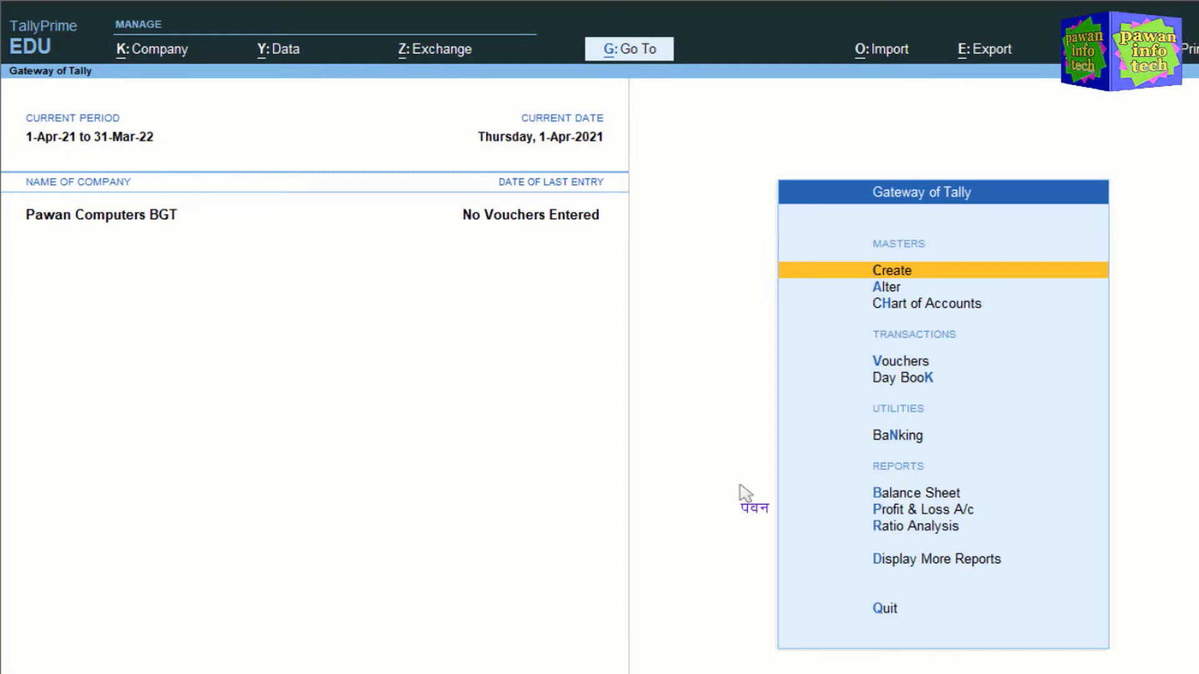
- Open K: Company > ChanGe and browse the Create, Alter, Select and Shut Company options
left_click(154, 53)
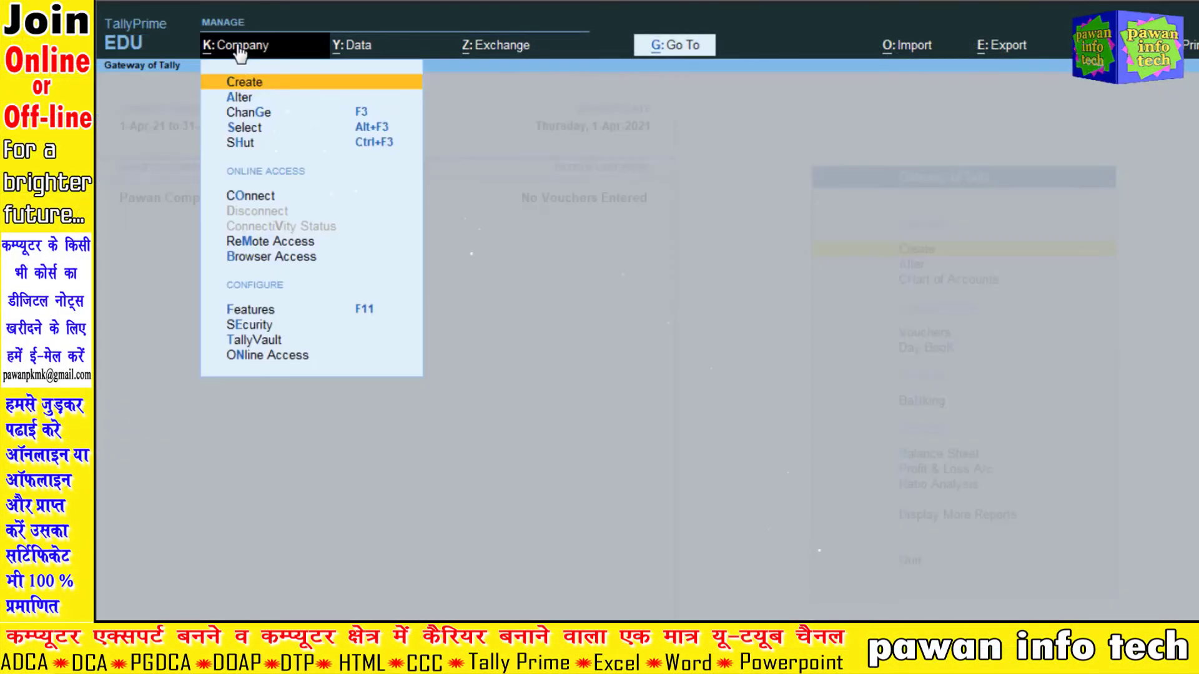
left_click(252, 115)
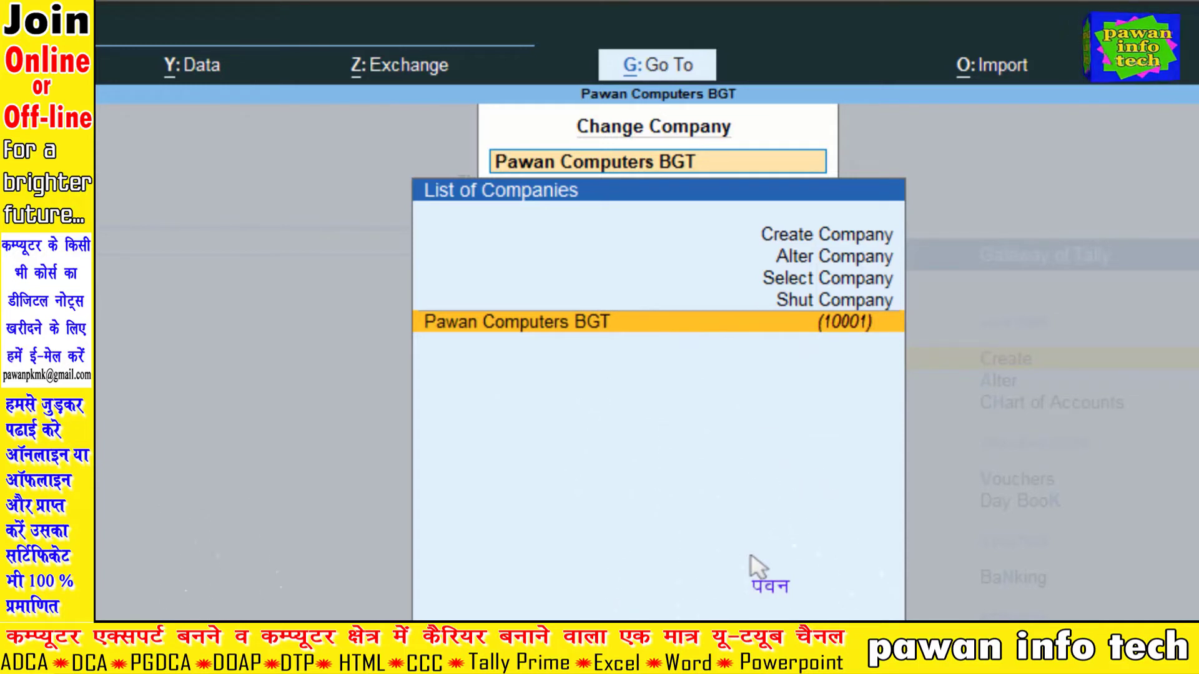
key("Up")
key("Up")
key("Up")
key("Up")
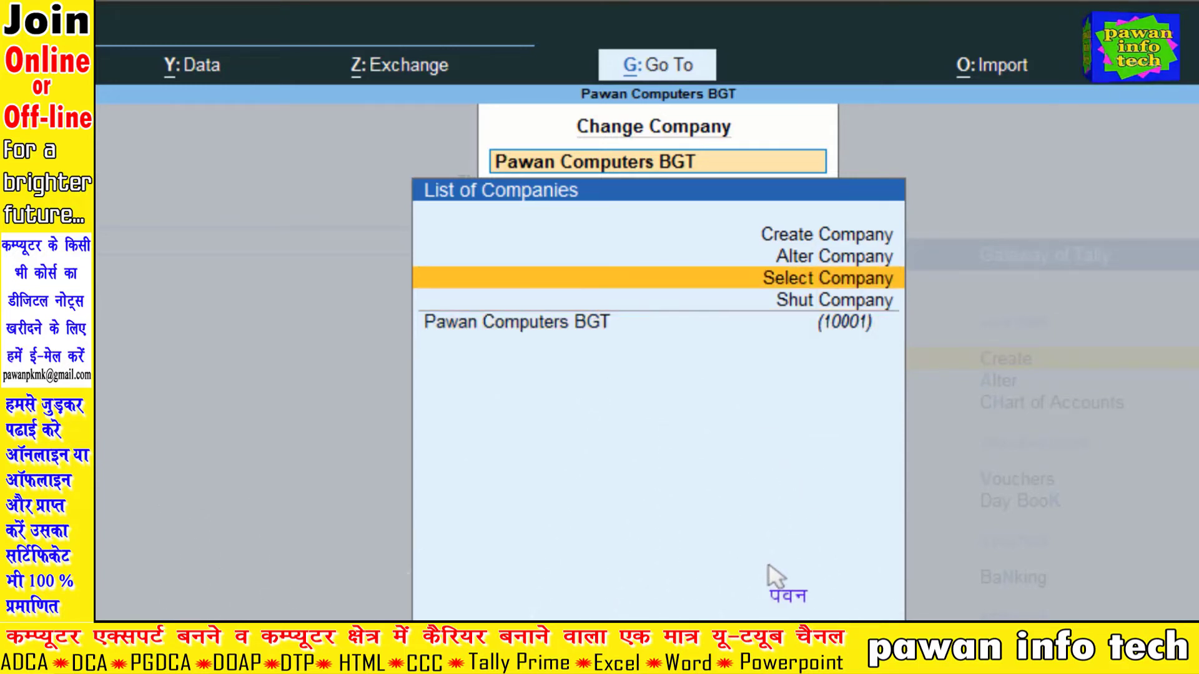
key("Down")
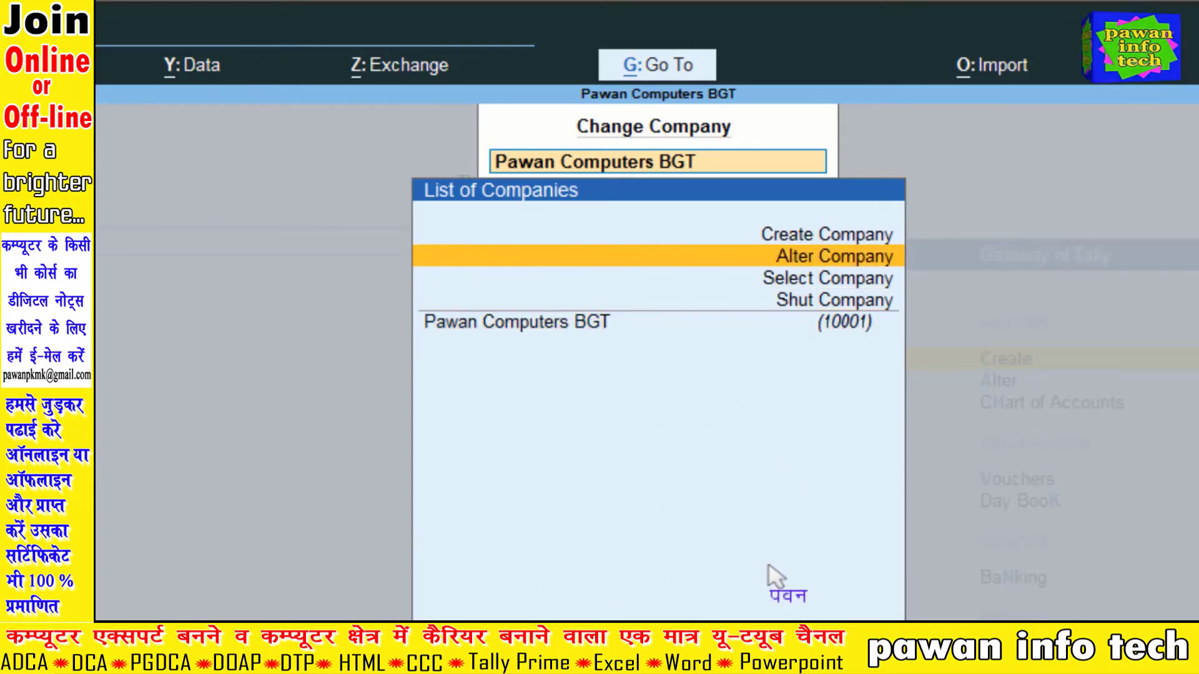
key("Down")
key("Down")
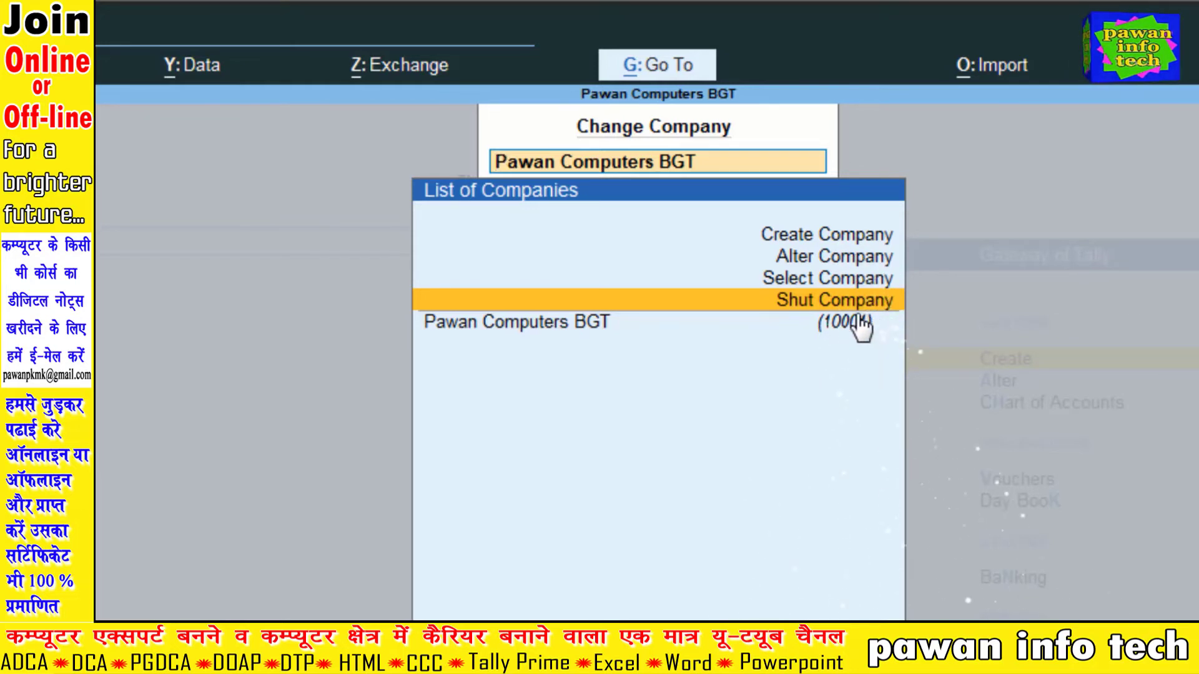
key("Up")
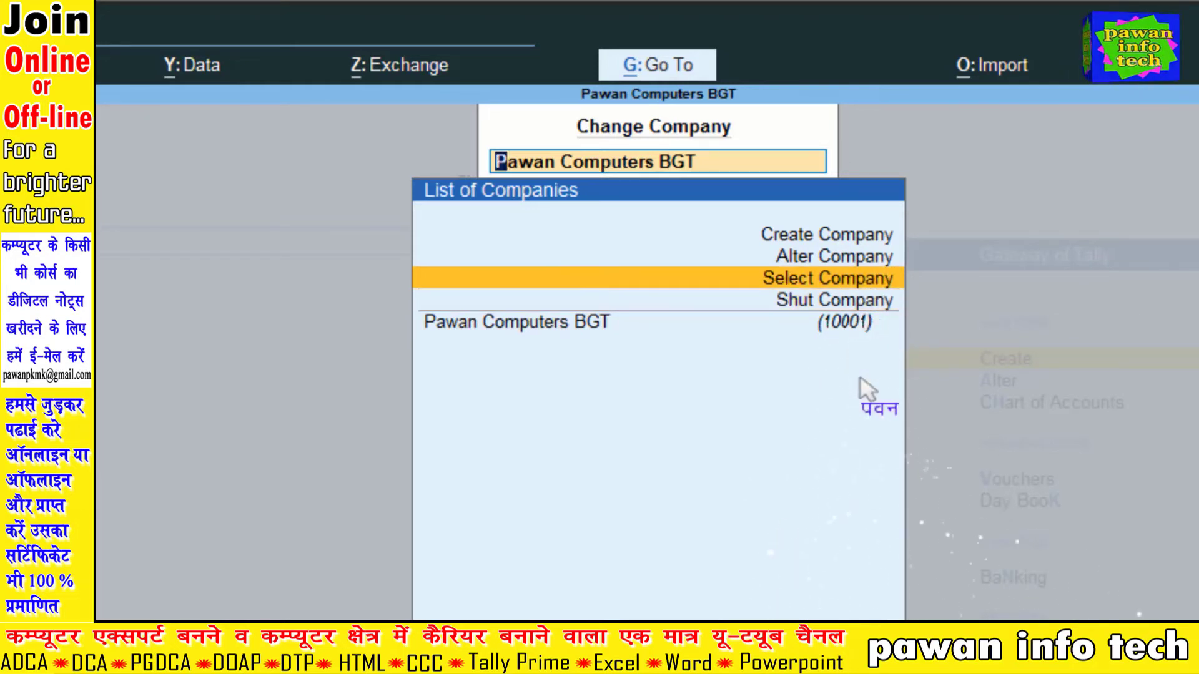
- From Select Company, load Pawan Info Tech Pvt. Ltd. from the company list
key("Return")
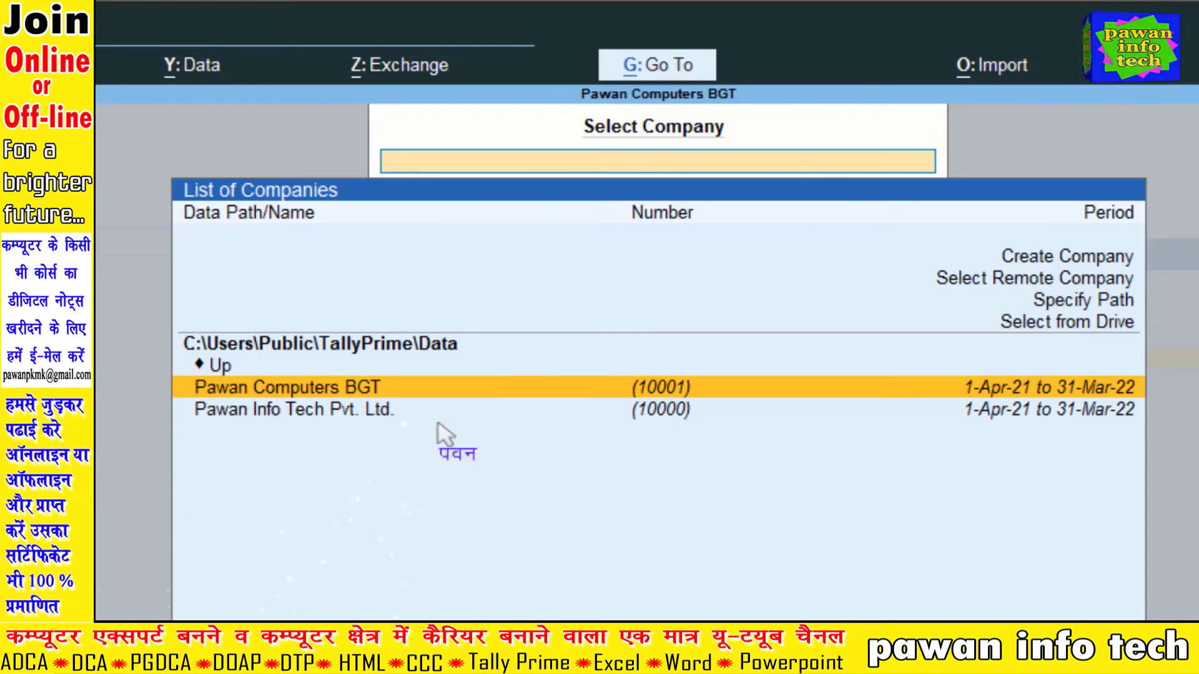
key("Down")
key("Return")
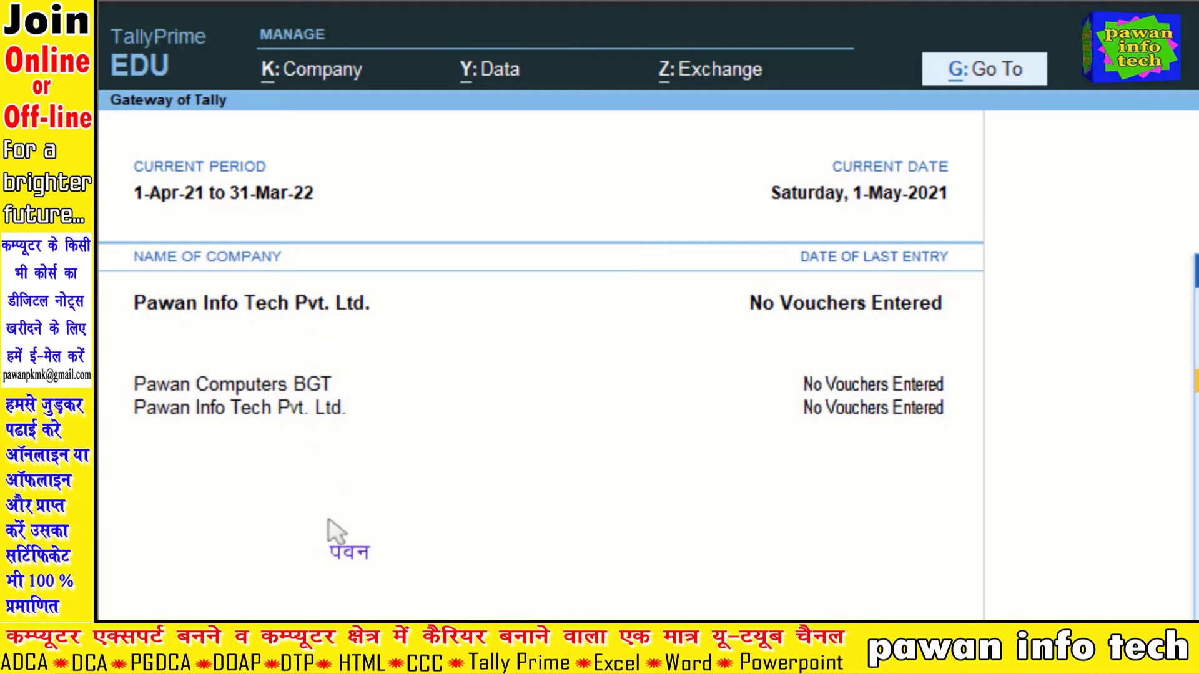
- Switch the current company to Pawan Computers BGT through Change Company
left_click(284, 389)
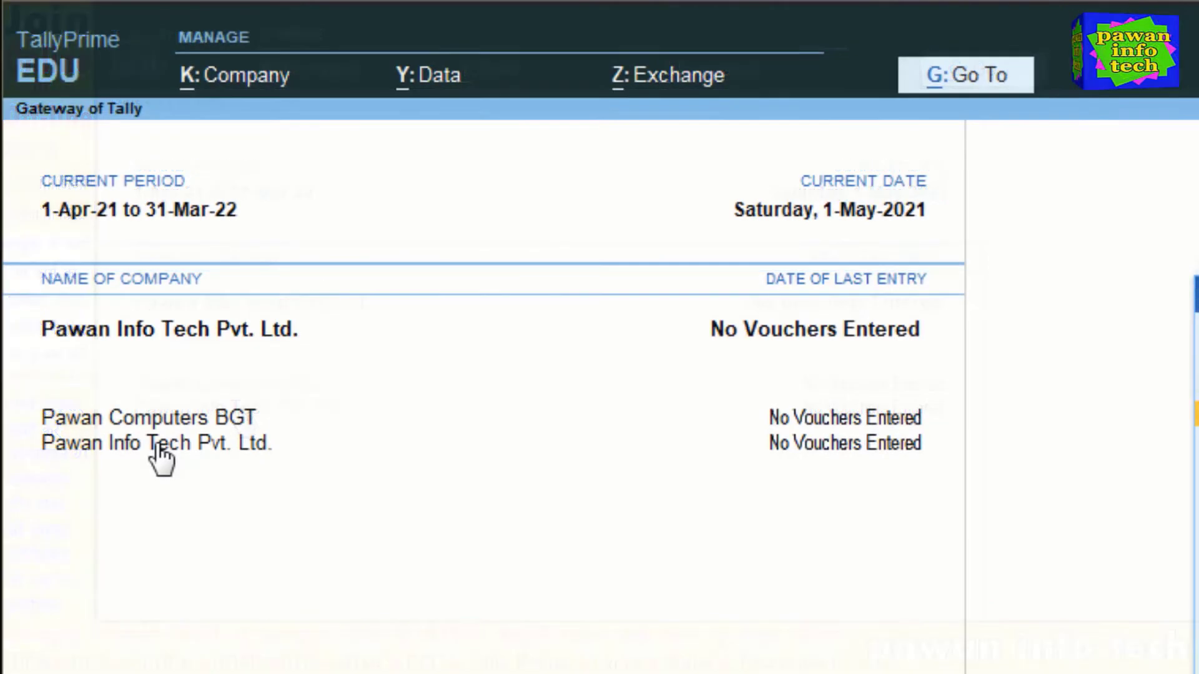
left_click(256, 412)
left_click(175, 444)
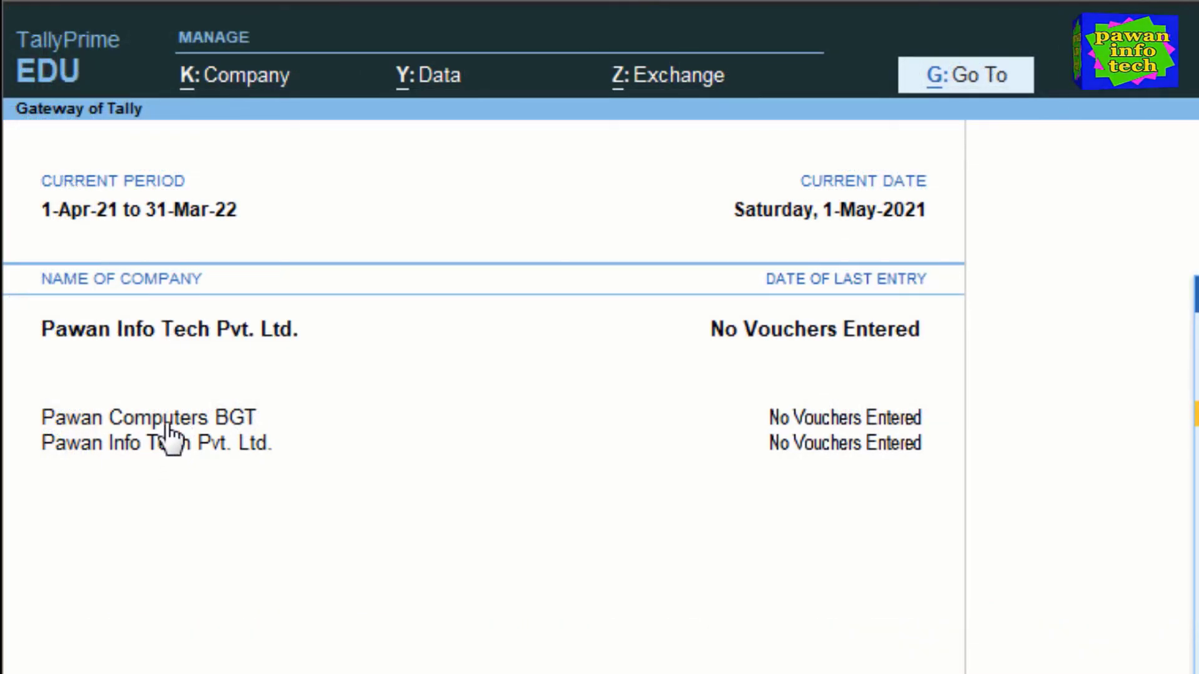
left_click(238, 79)
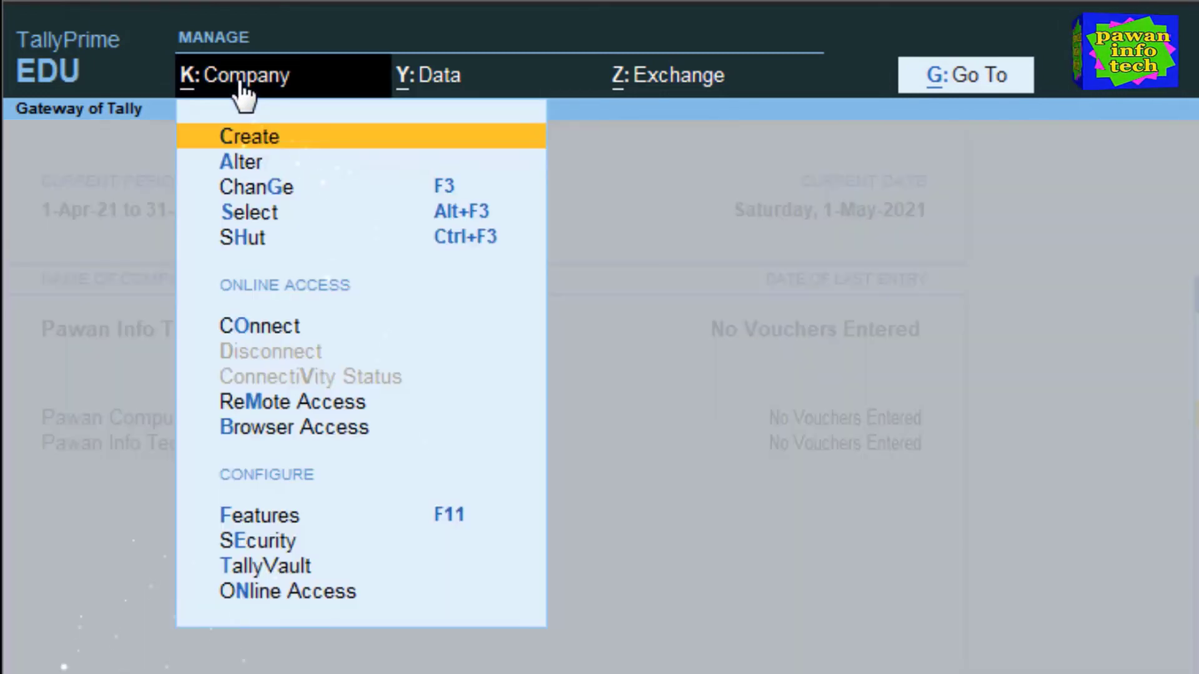
left_click(290, 191)
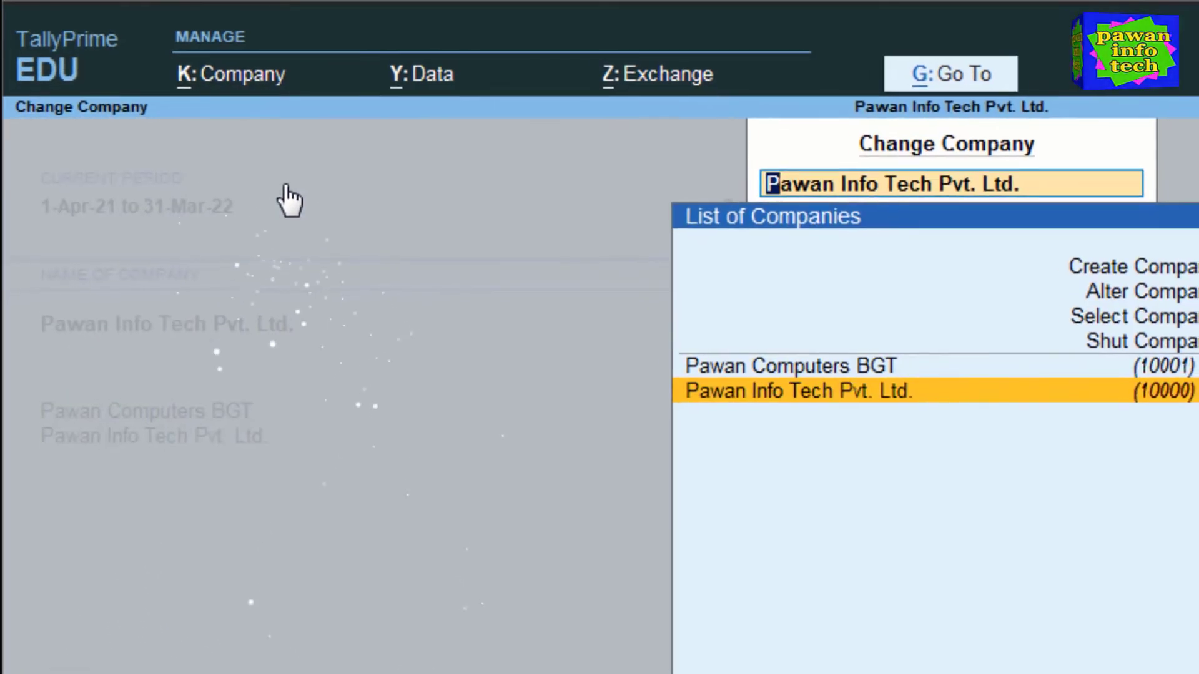
key("Up")
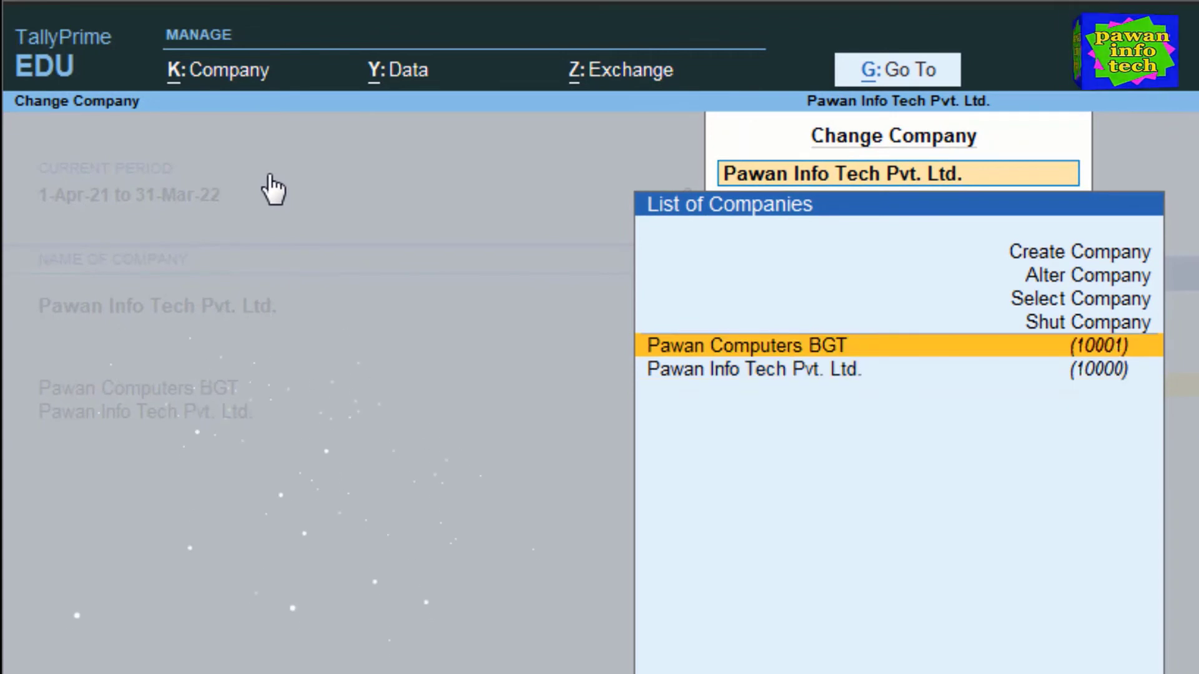
key("Return")
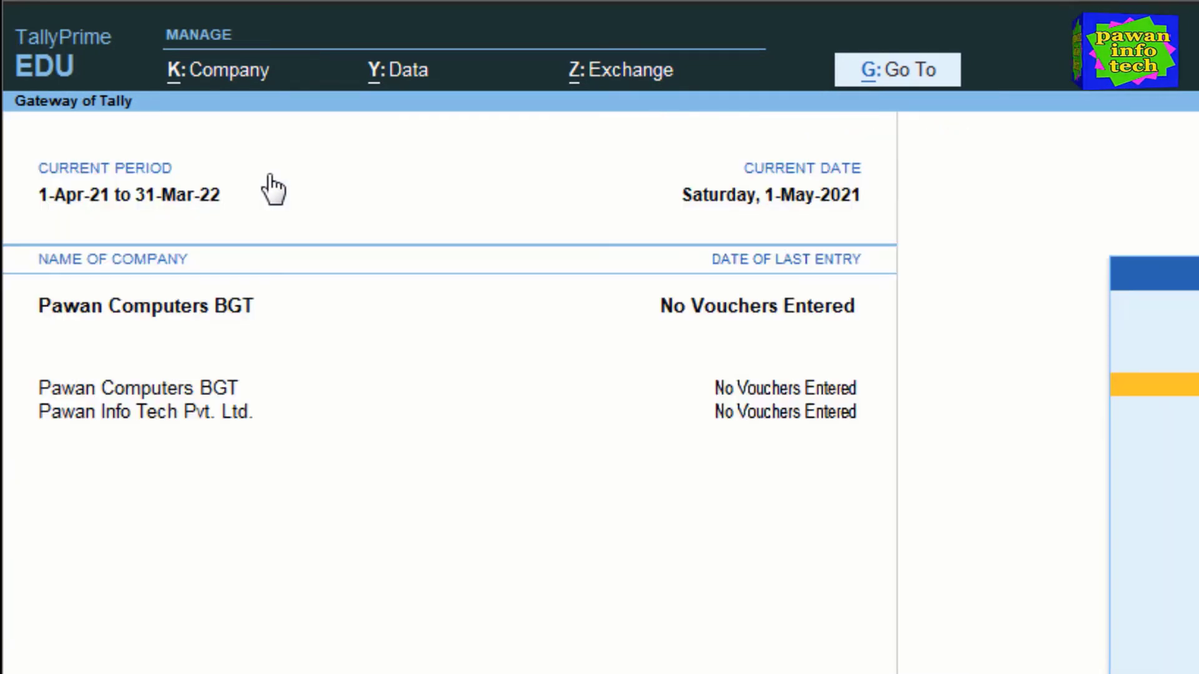
- Make Pawan Info Tech Pvt. Ltd. the current company again through Change Company
left_click(232, 73)
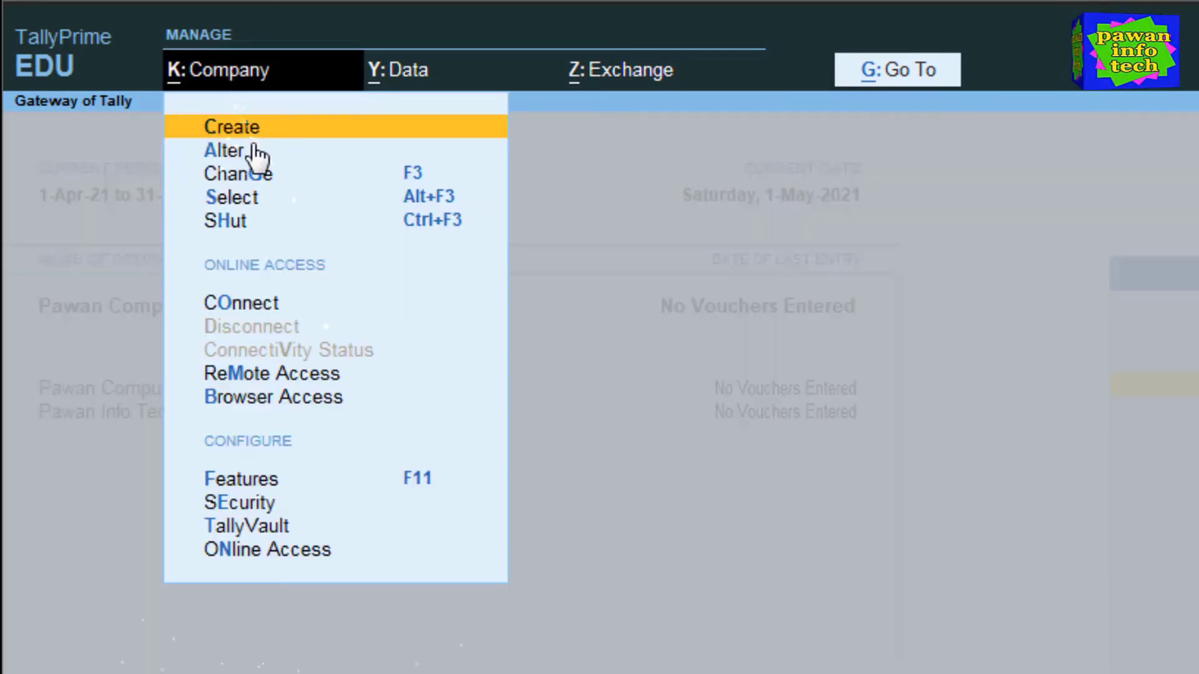
left_click(254, 181)
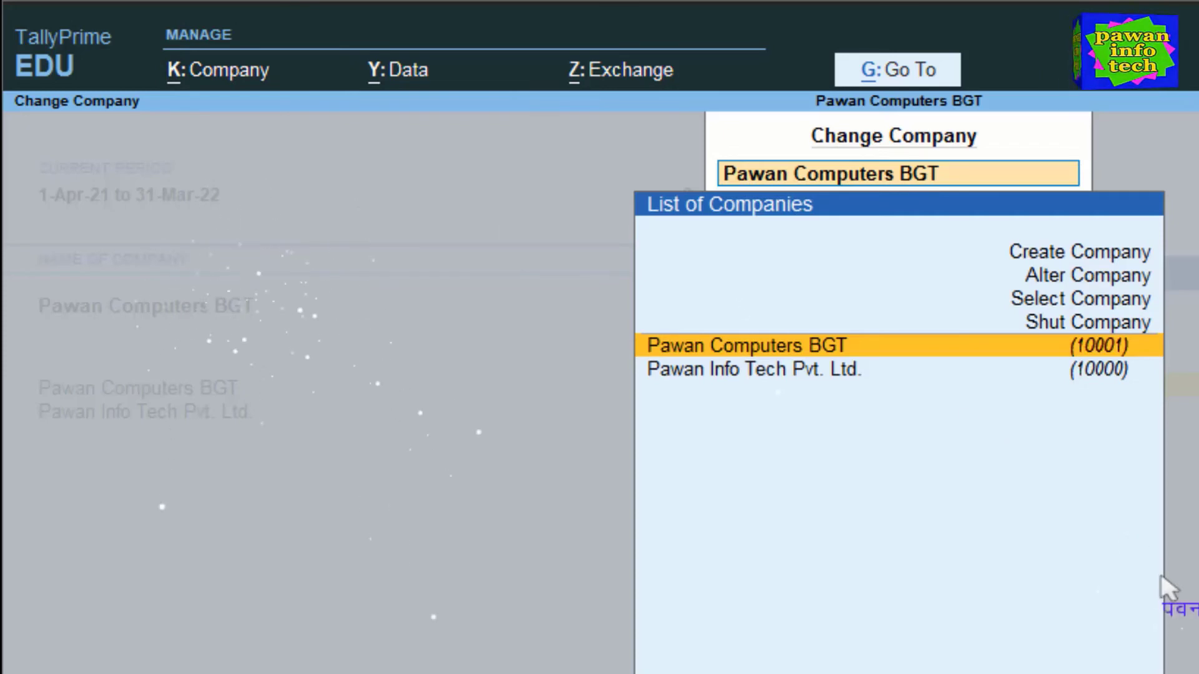
key("Down")
key("Return")
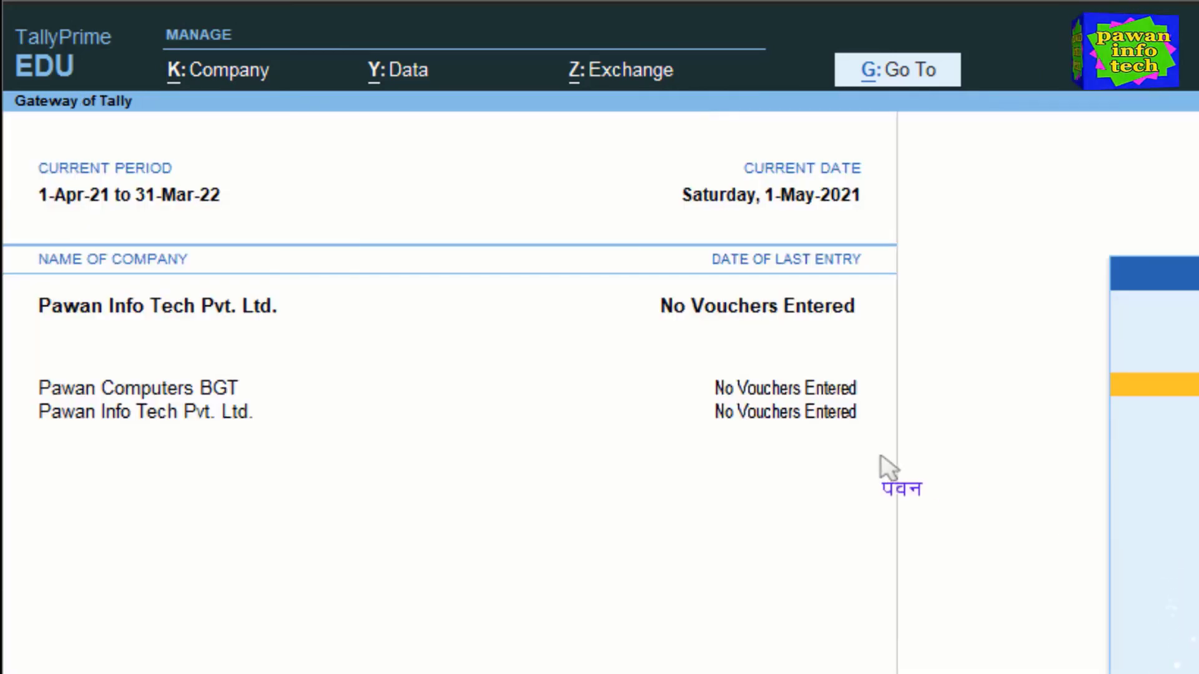
left_click(214, 75)
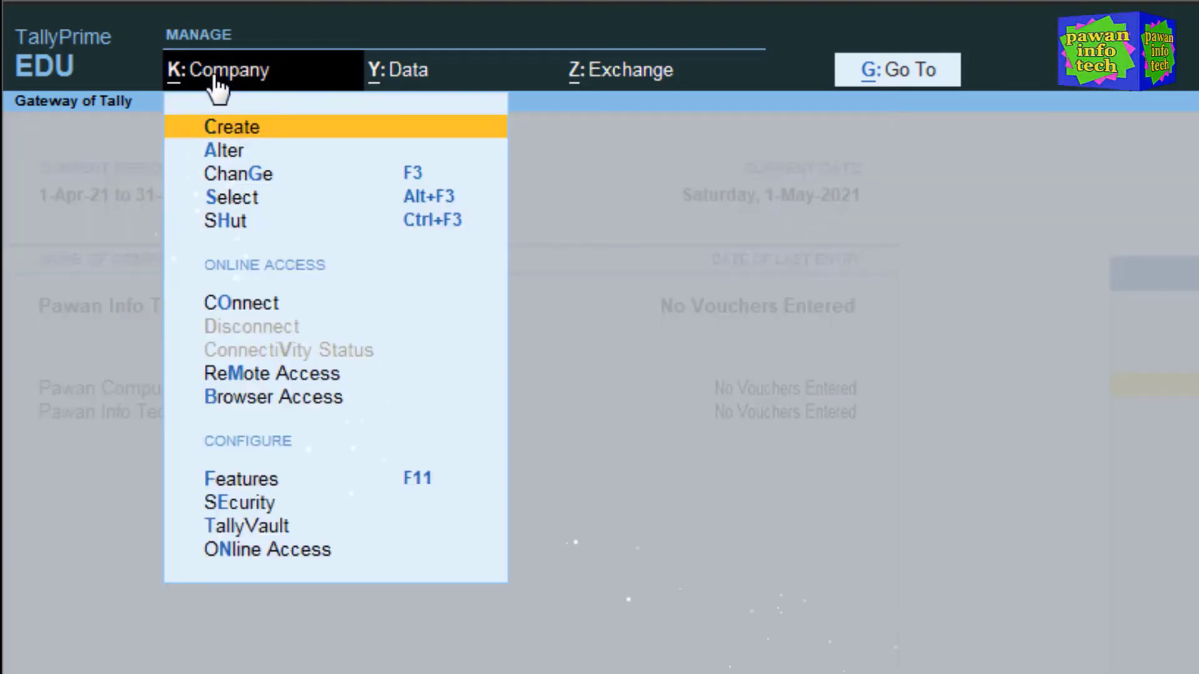
left_click(253, 203)
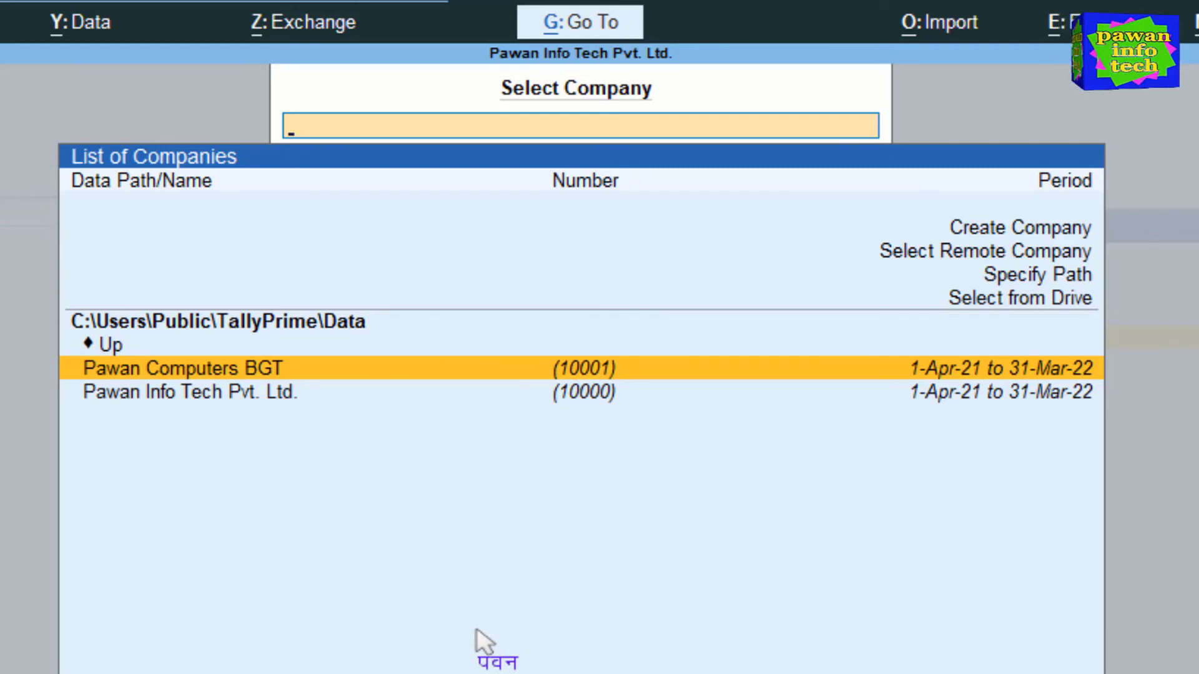
key("Return")
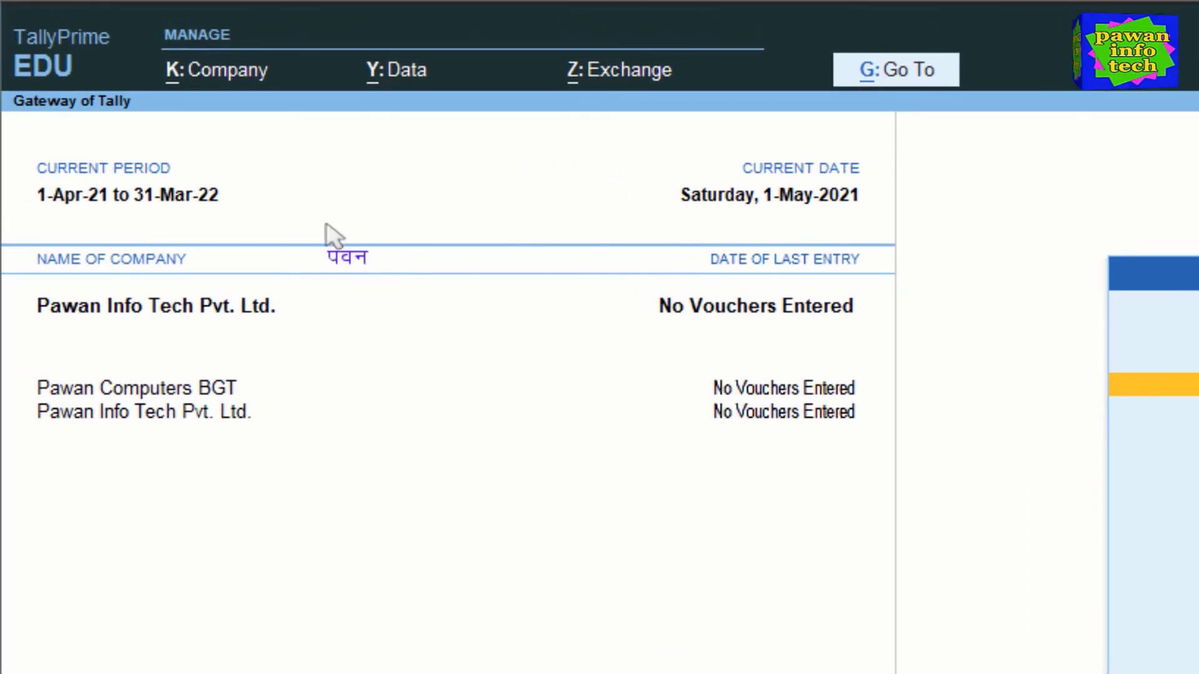
left_click(222, 70)
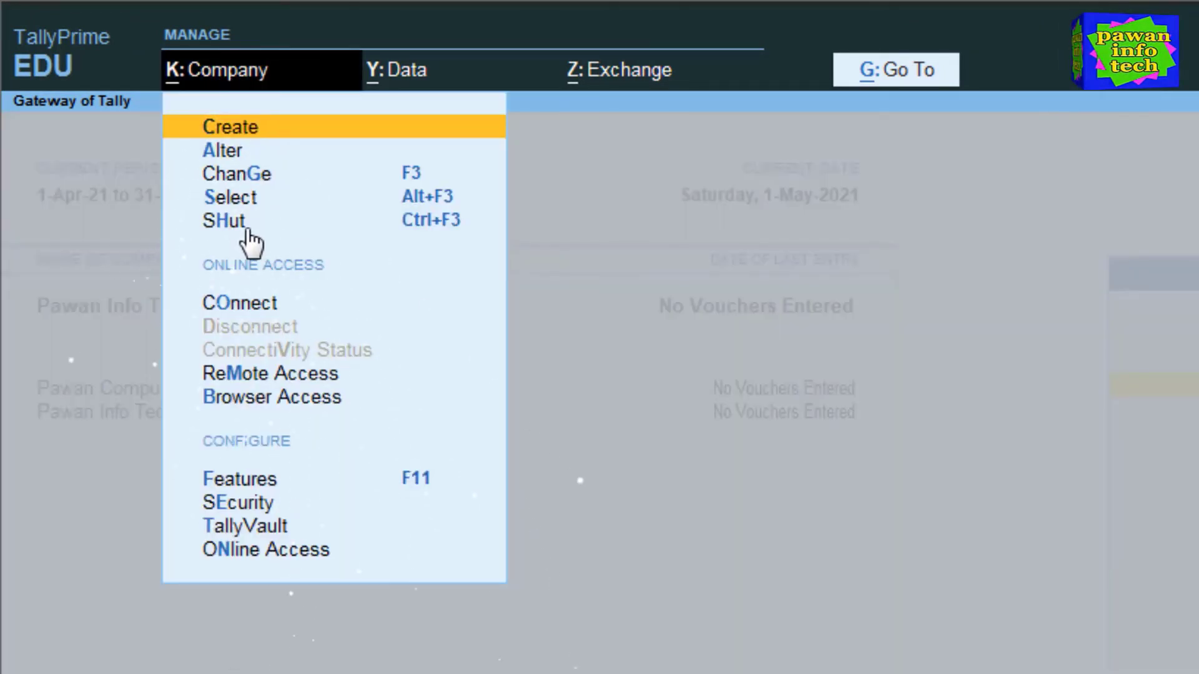
- Shut Pawan Computers BGT from the Shut Company list
left_click(230, 226)
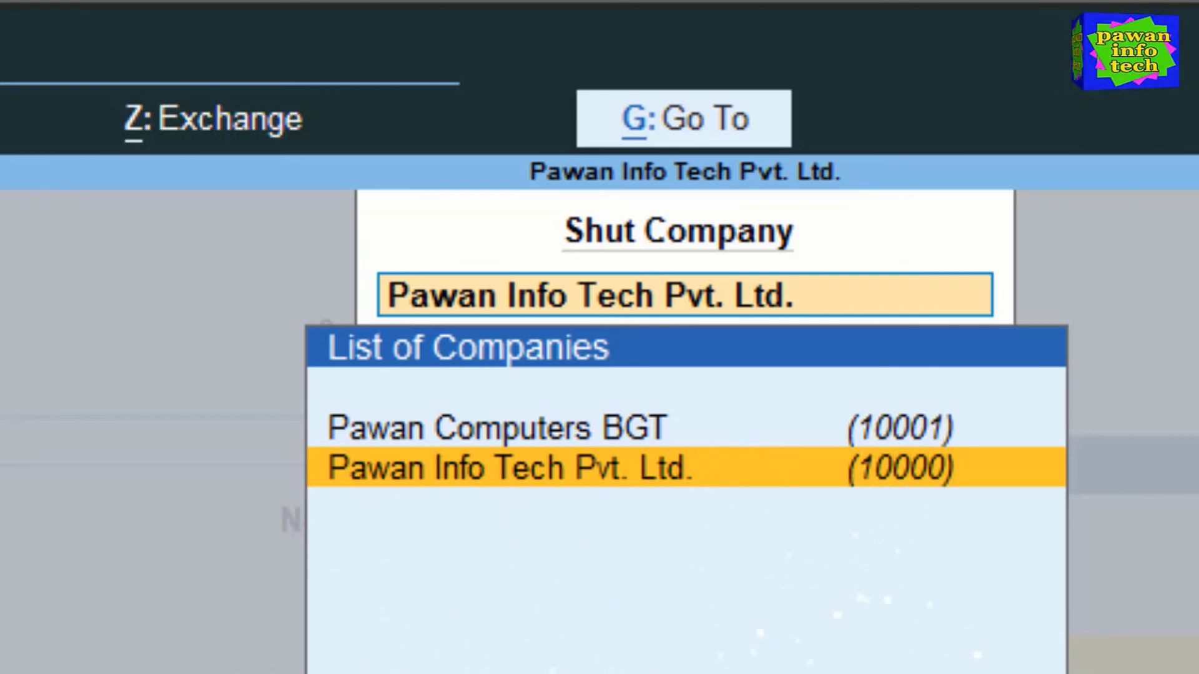
key("Up")
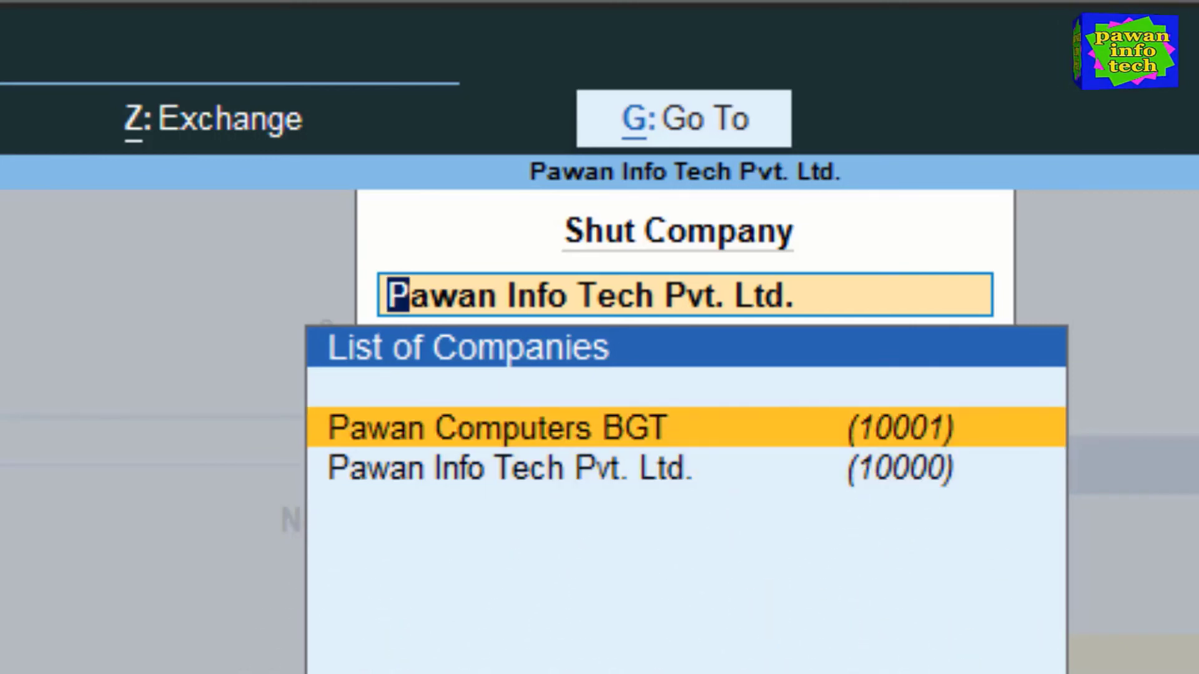
key("Return")
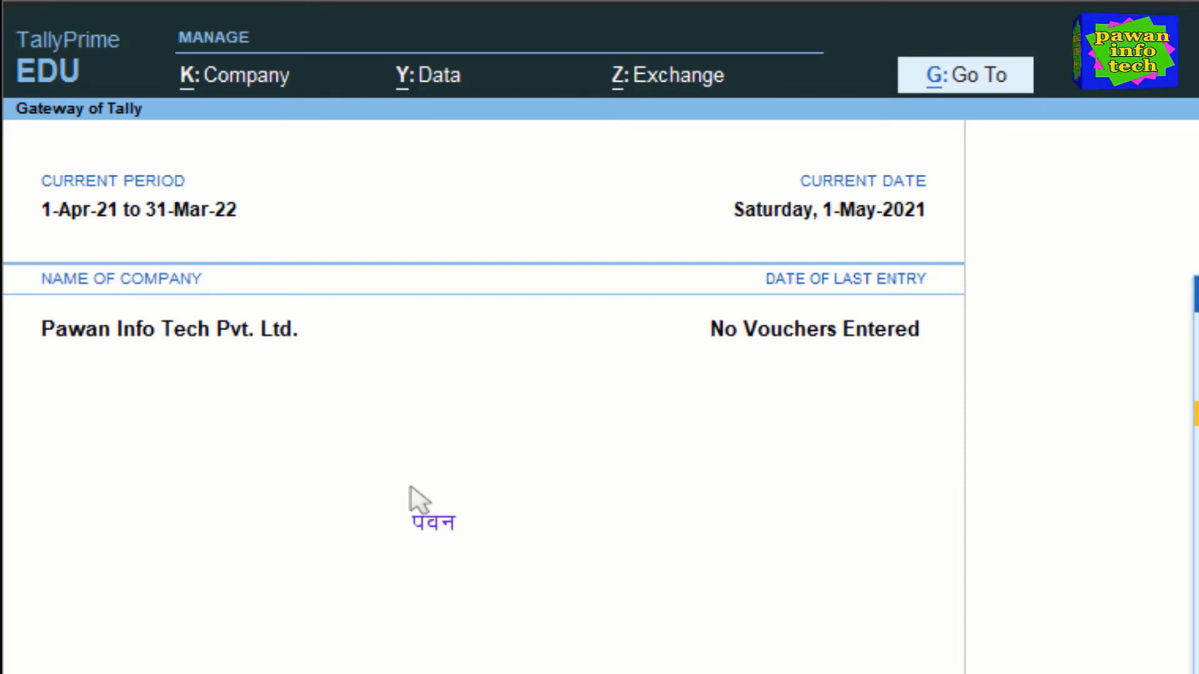
left_click(232, 90)
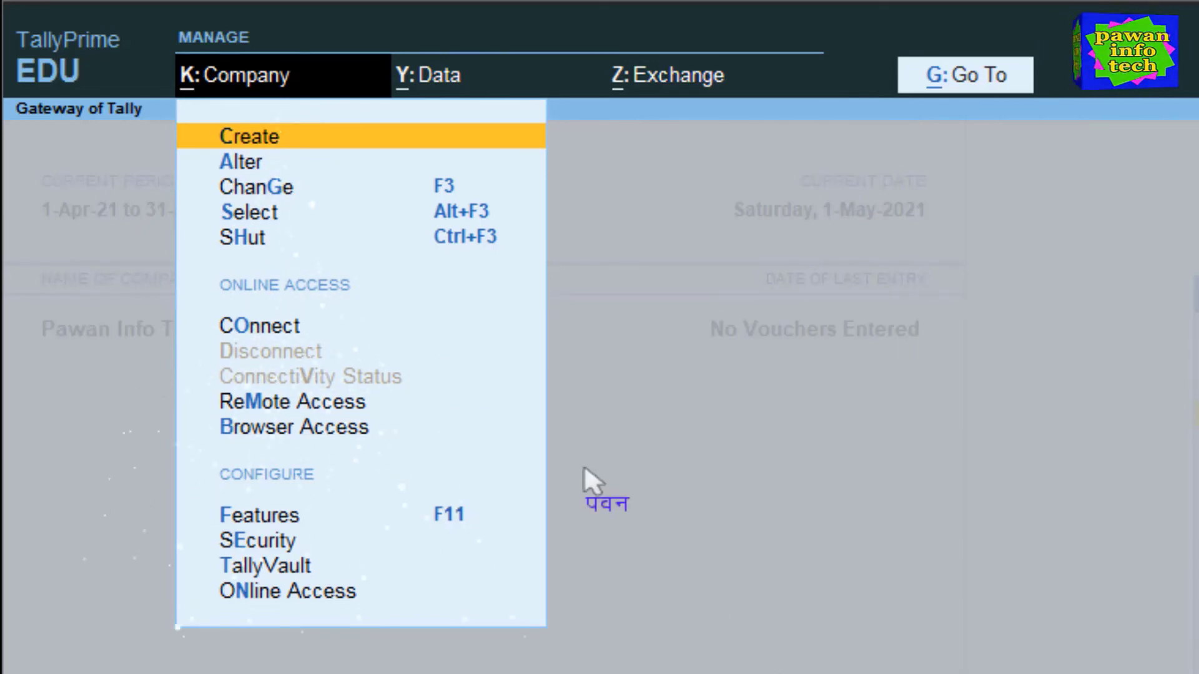
key("Escape")
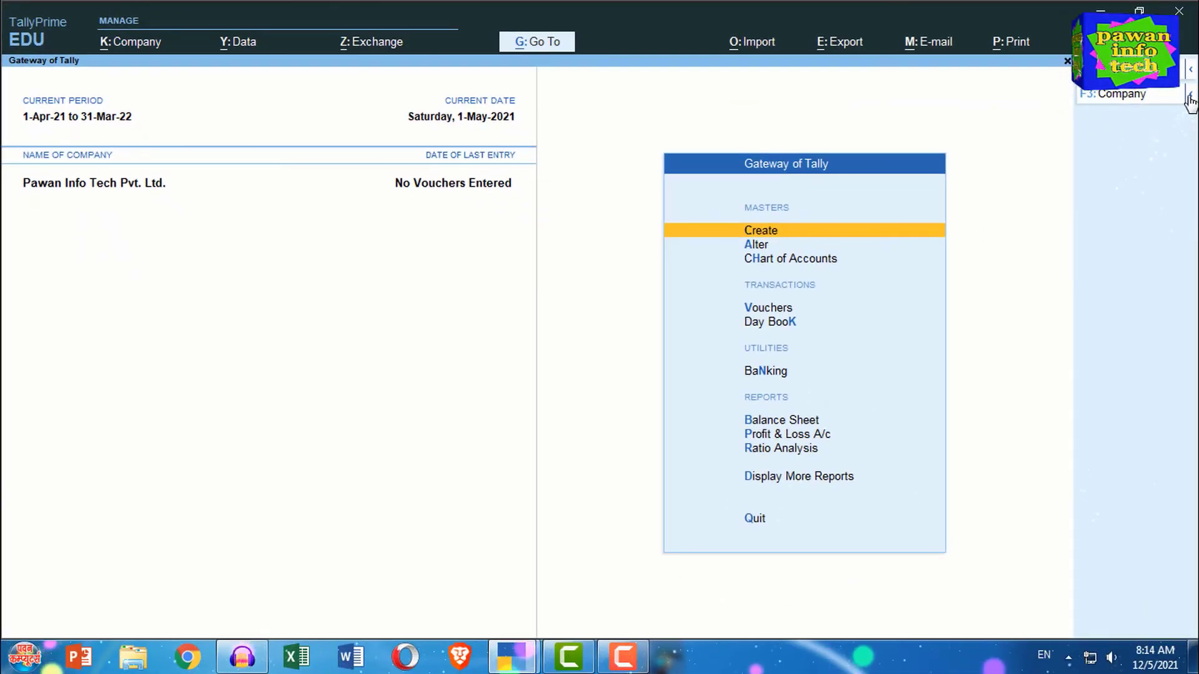
left_click(1190, 100)
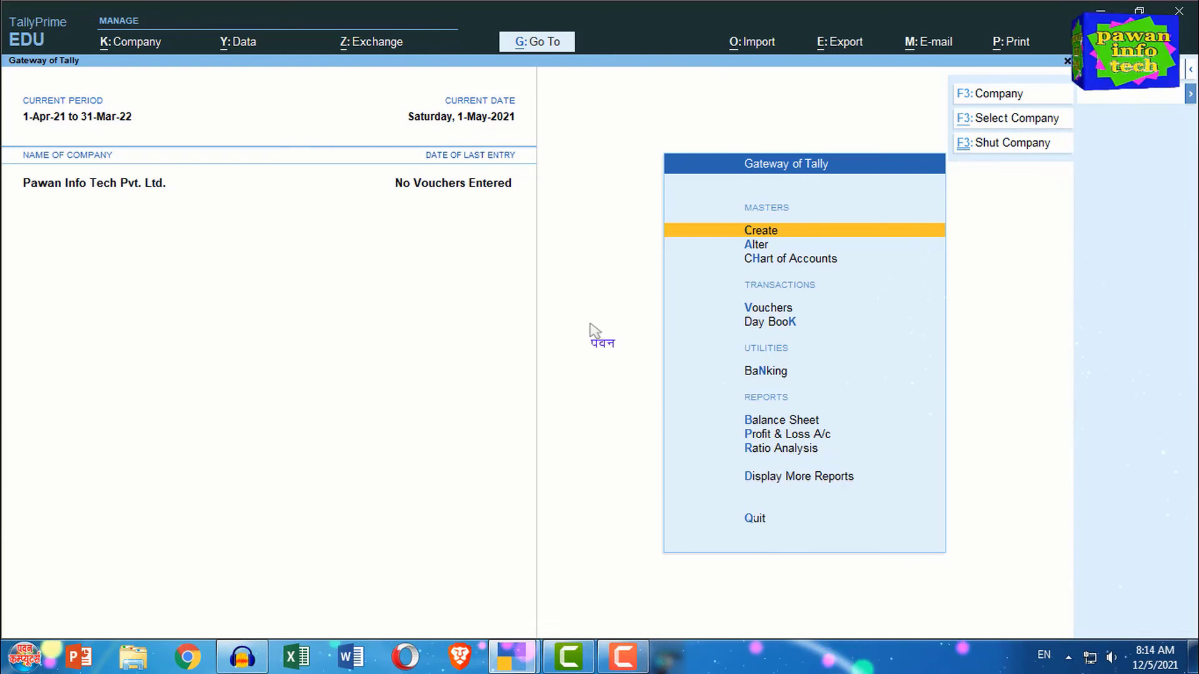
left_click(590, 324)
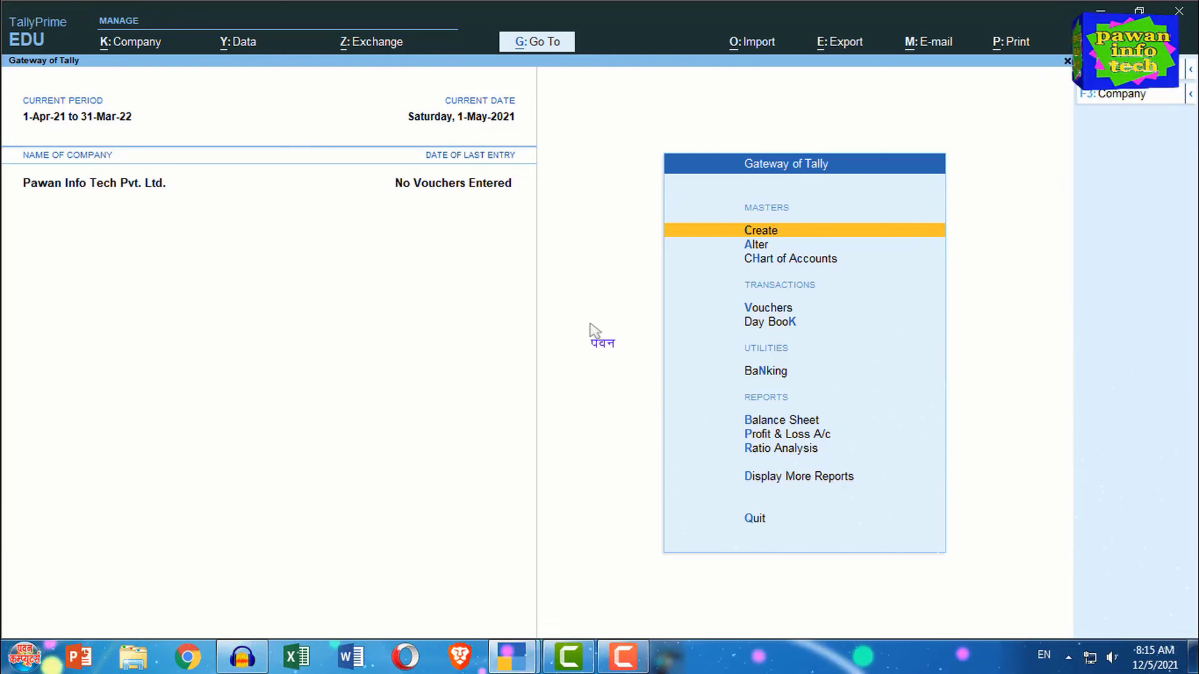
left_click(131, 50)
left_click(139, 91)
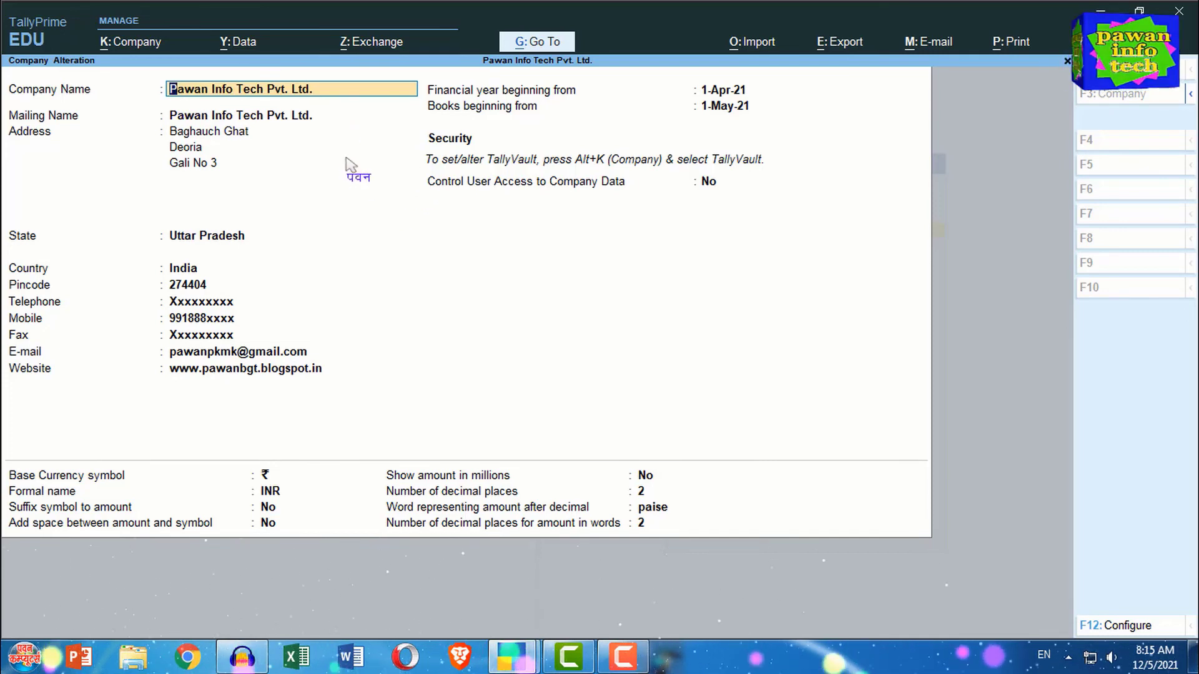
key("Escape")
key("y")
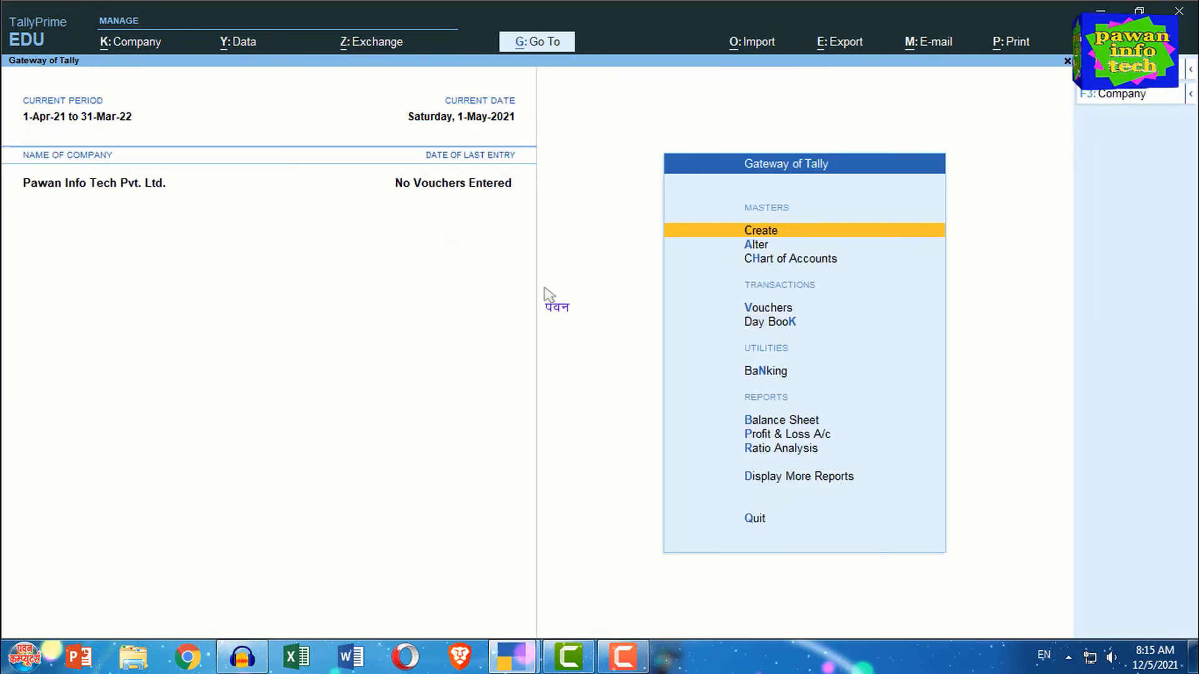
- Shut the Pawan Info Tech Pvt. Ltd. company
left_click(1190, 98)
left_click(1021, 145)
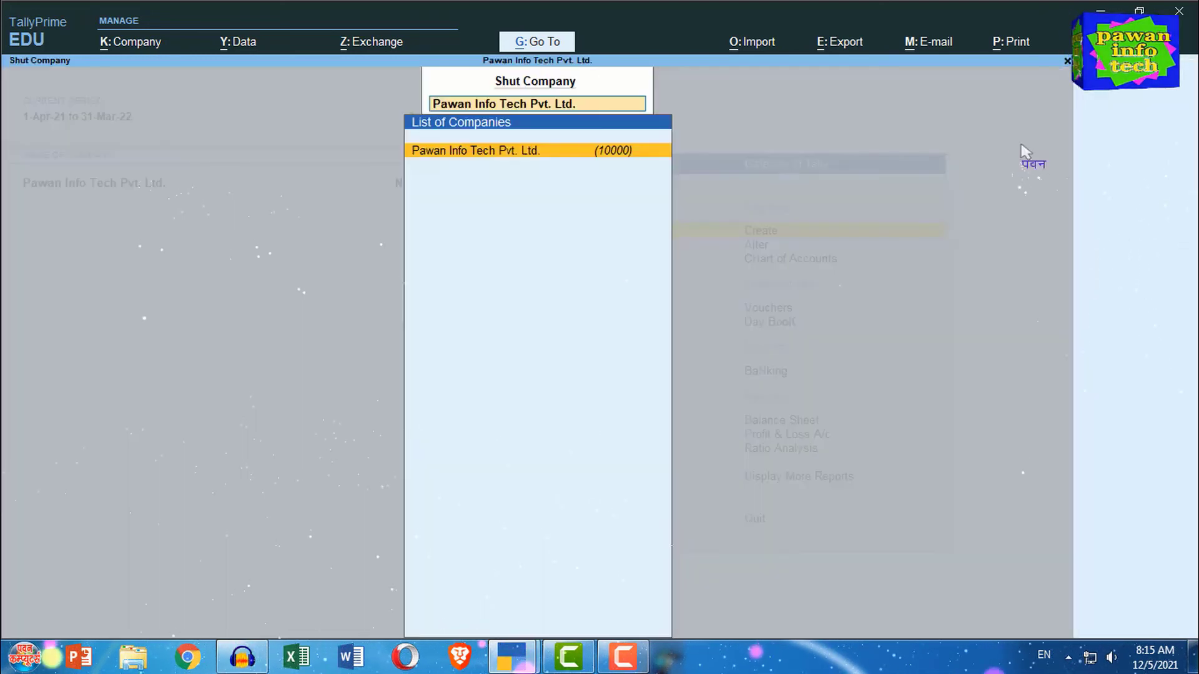
left_click(556, 152)
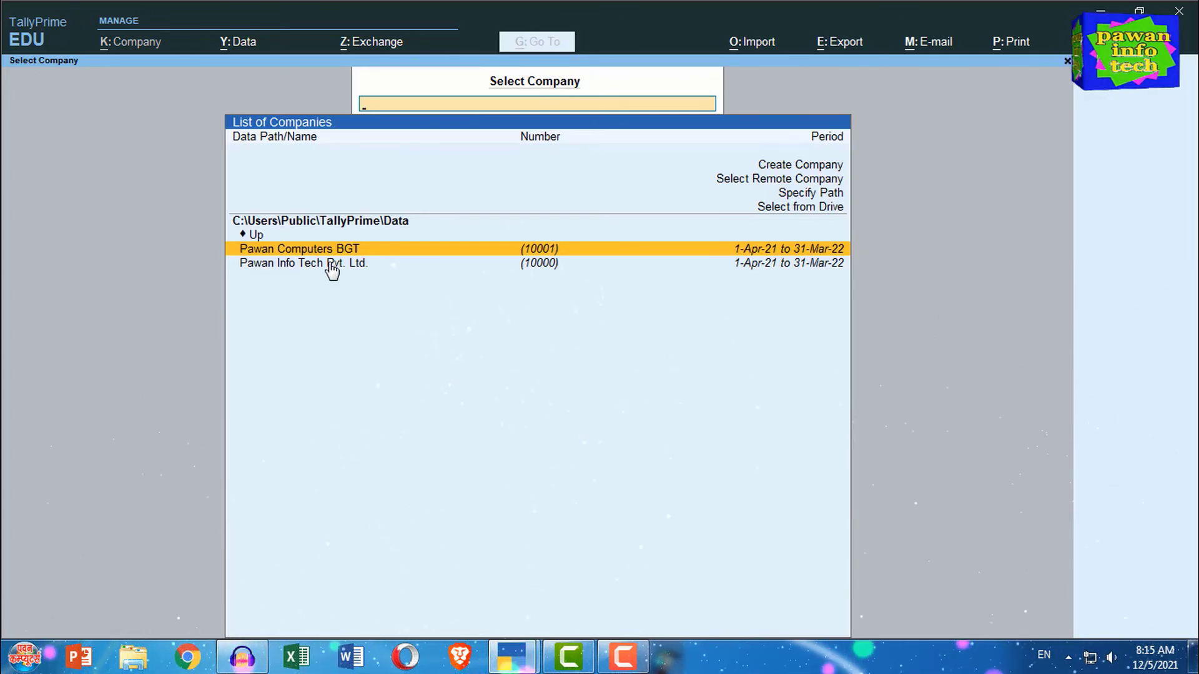
- Load Pawan Computers BGT and open its Company Alteration form
left_click(541, 250)
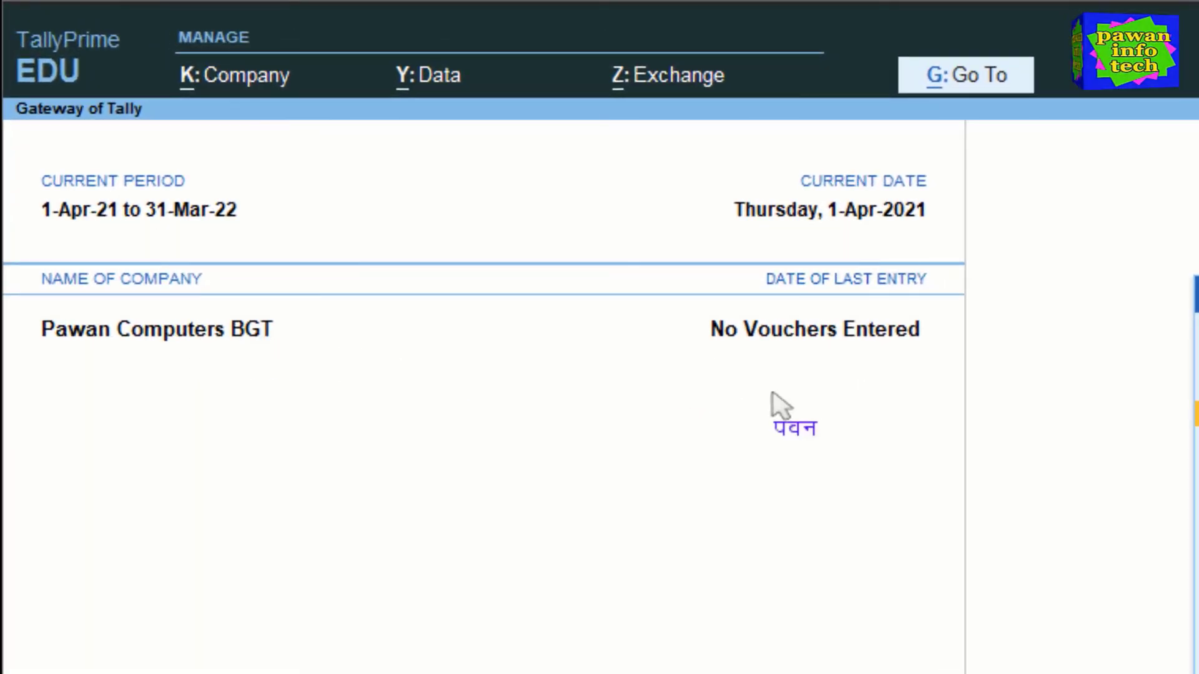
left_click(241, 76)
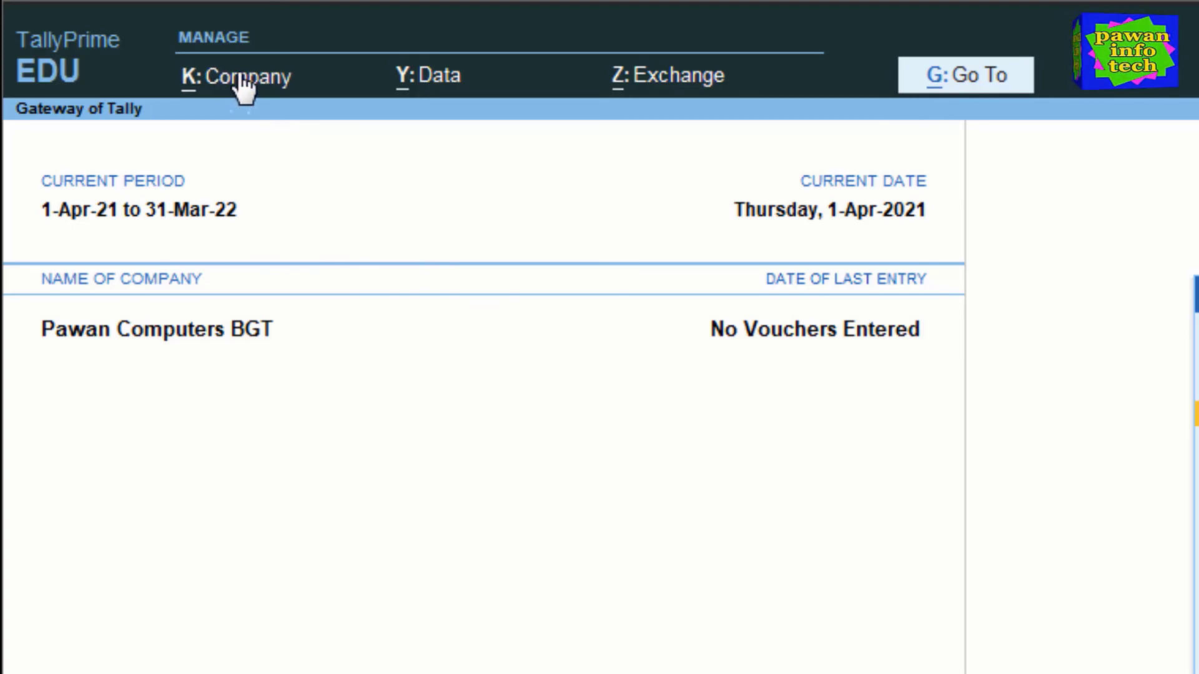
left_click(252, 167)
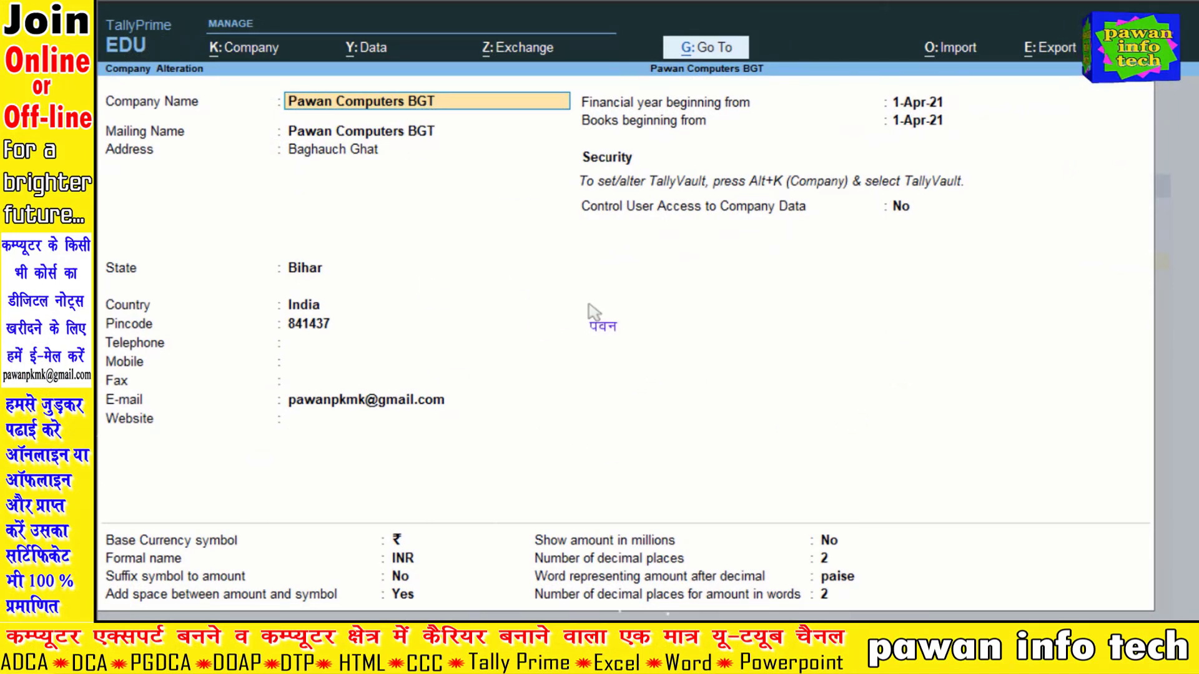
- Delete Pawan Computers BGT with Alt+D and confirm the deletion
key("alt+d")
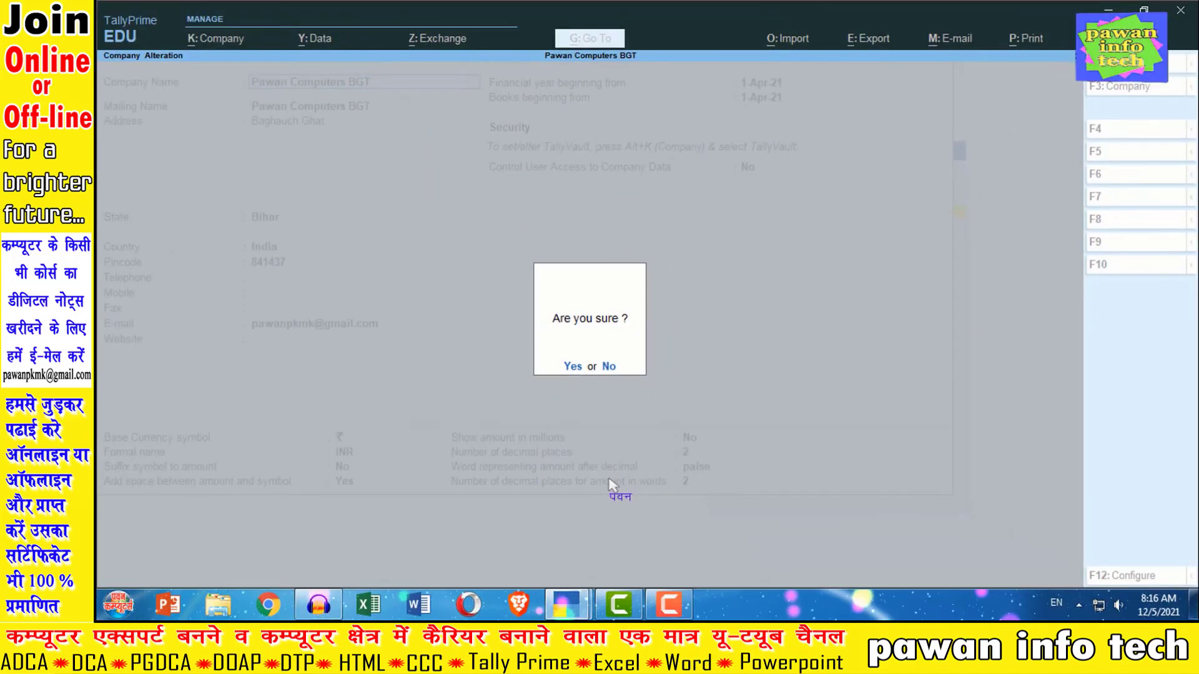
key("y")
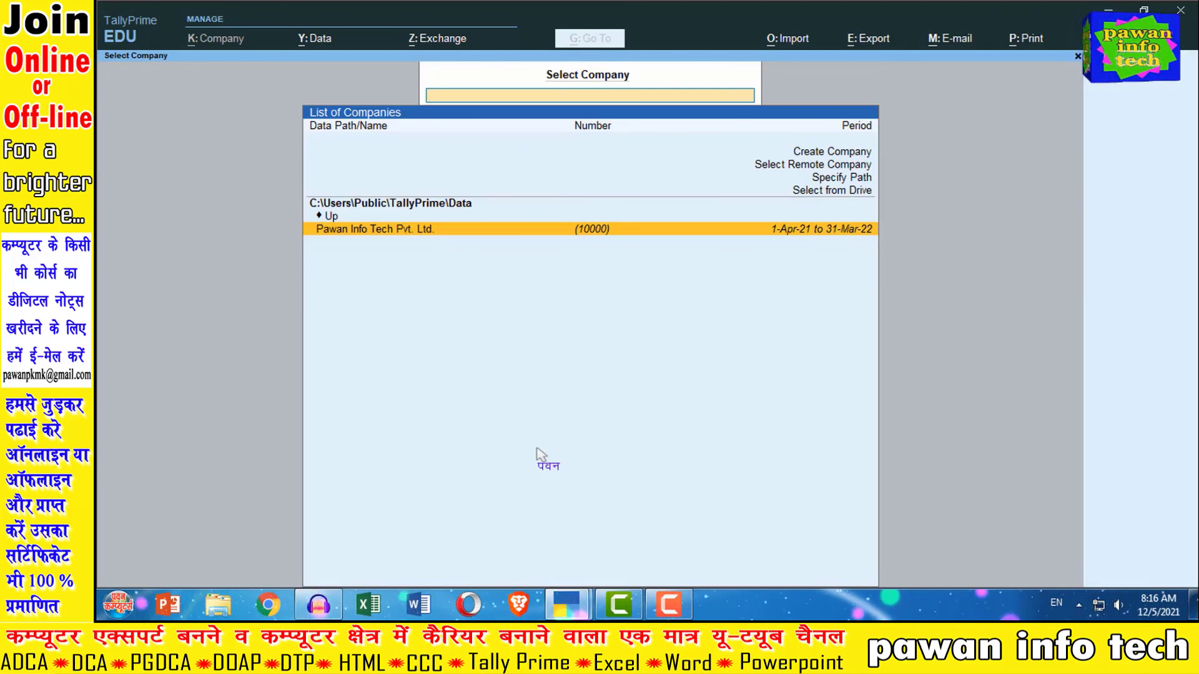
- Quit TallyPrime with Ctrl+Q
key("ctrl+q")
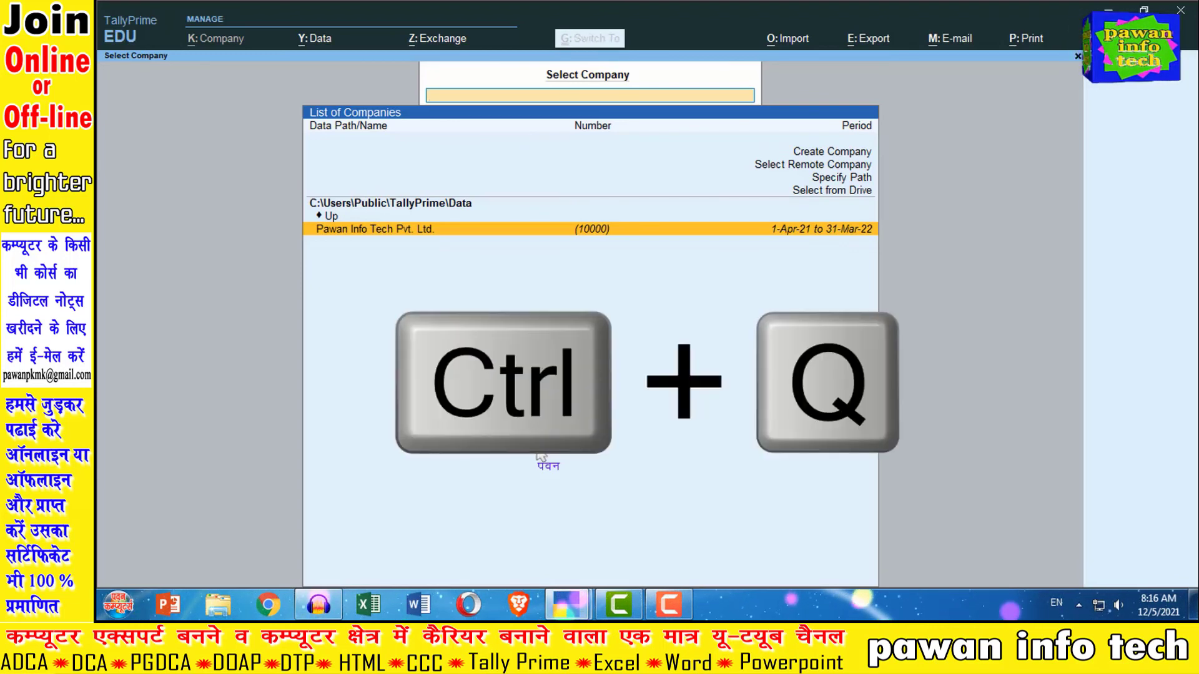